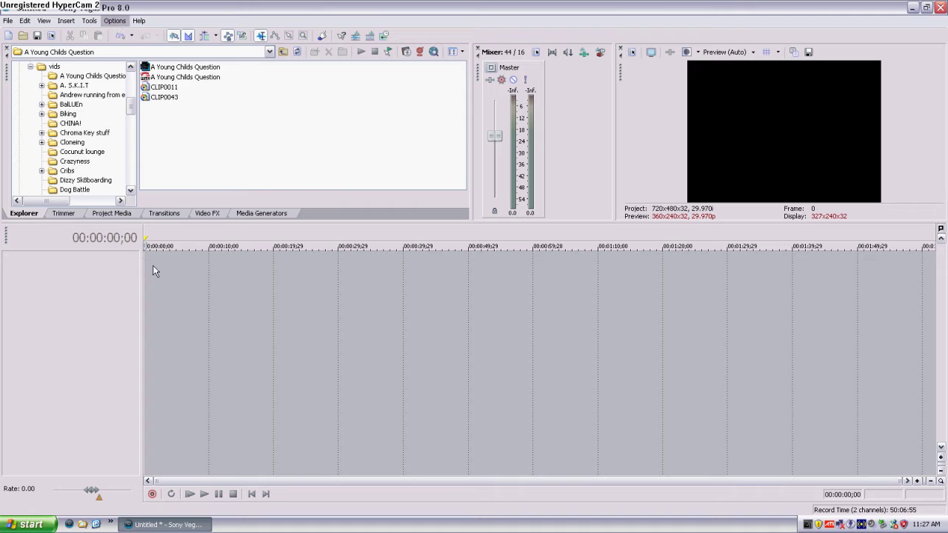
# Step: Turn on the display preference that places the timeline at the bottom of the main window
pyautogui.click(108, 23)
pyautogui.click(144, 337)
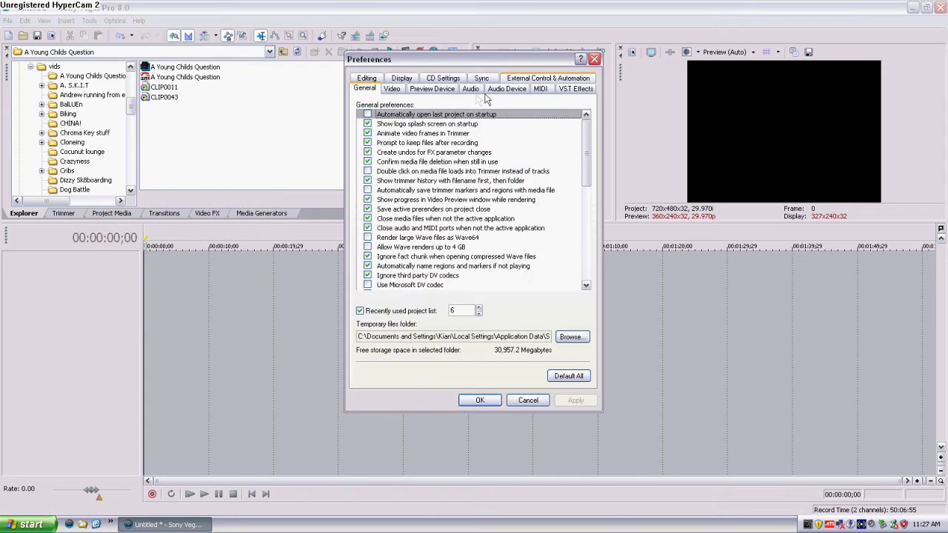
pyautogui.click(404, 79)
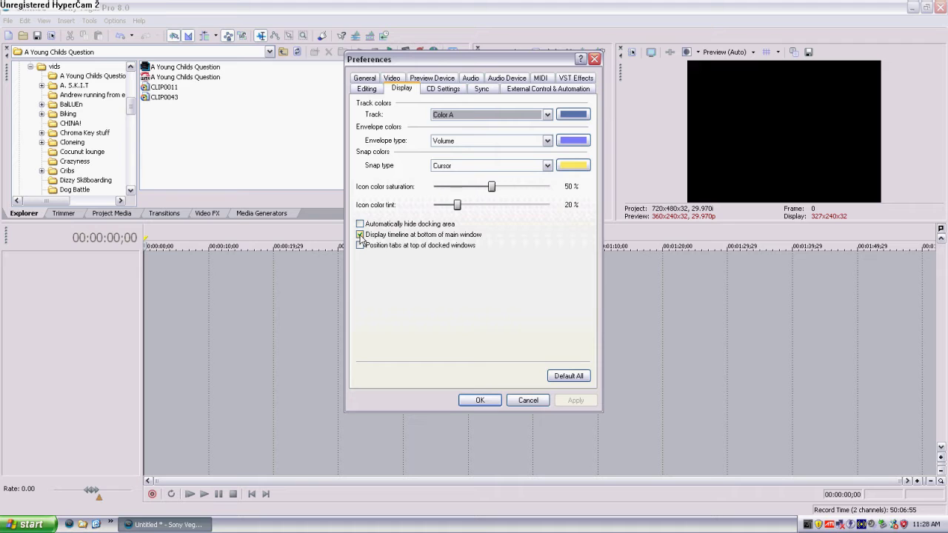
pyautogui.click(360, 235)
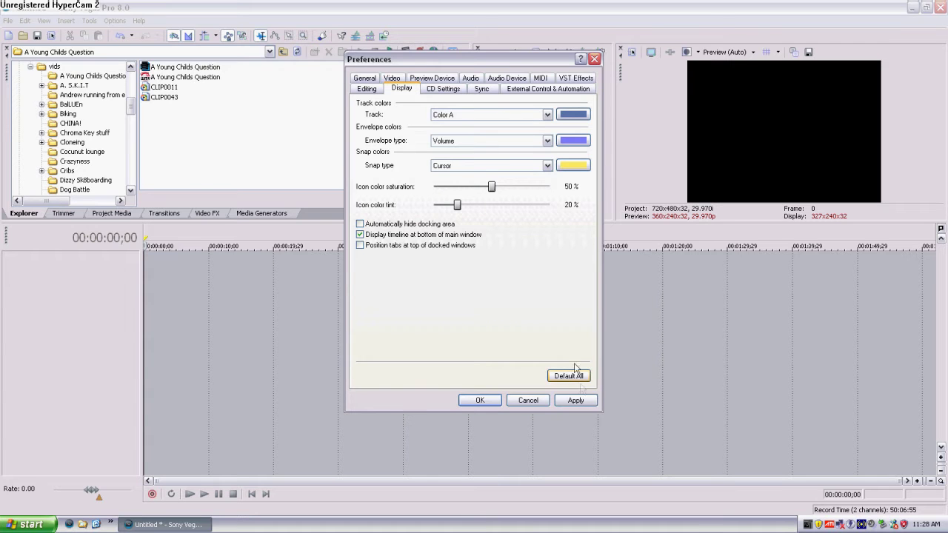
pyautogui.click(478, 401)
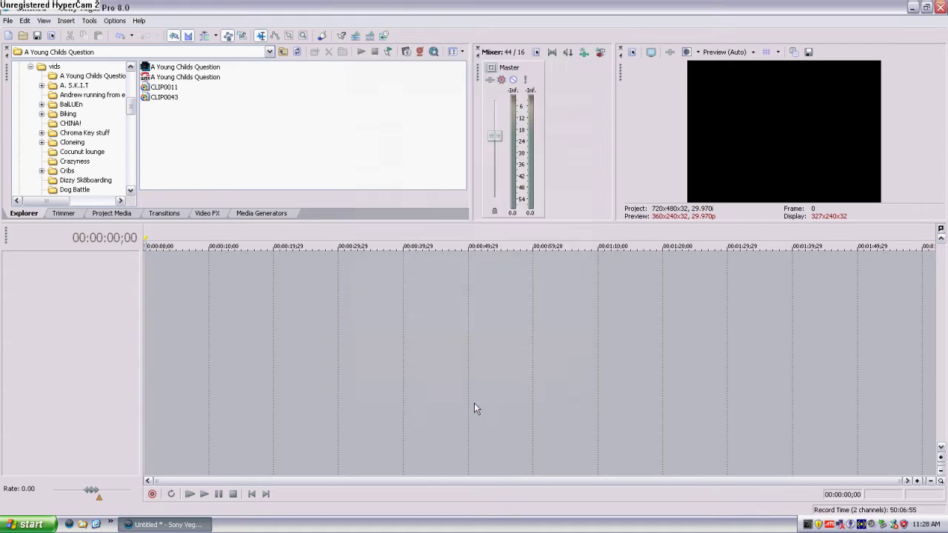
pyautogui.click(294, 306)
# Step: Turn off the display preference that places the timeline at the bottom of the main window
pyautogui.click(115, 21)
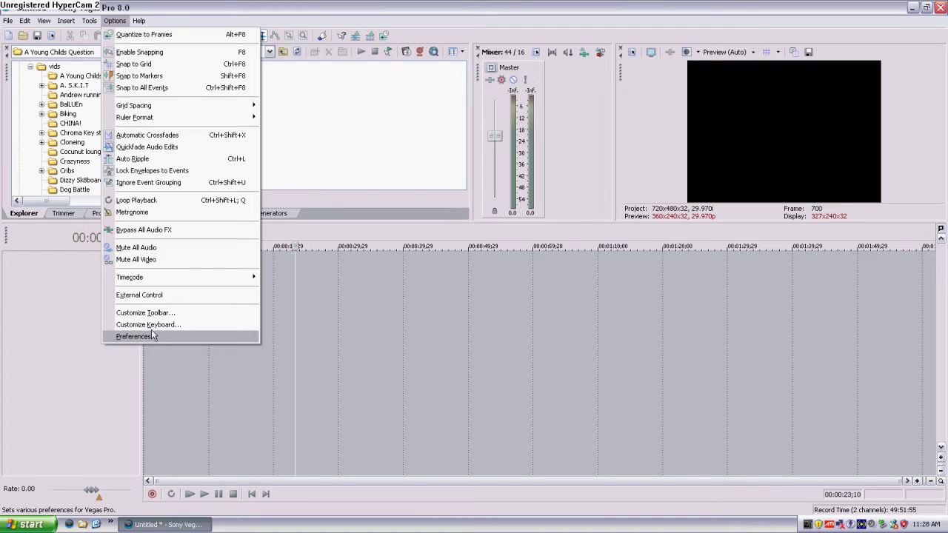
pyautogui.click(152, 336)
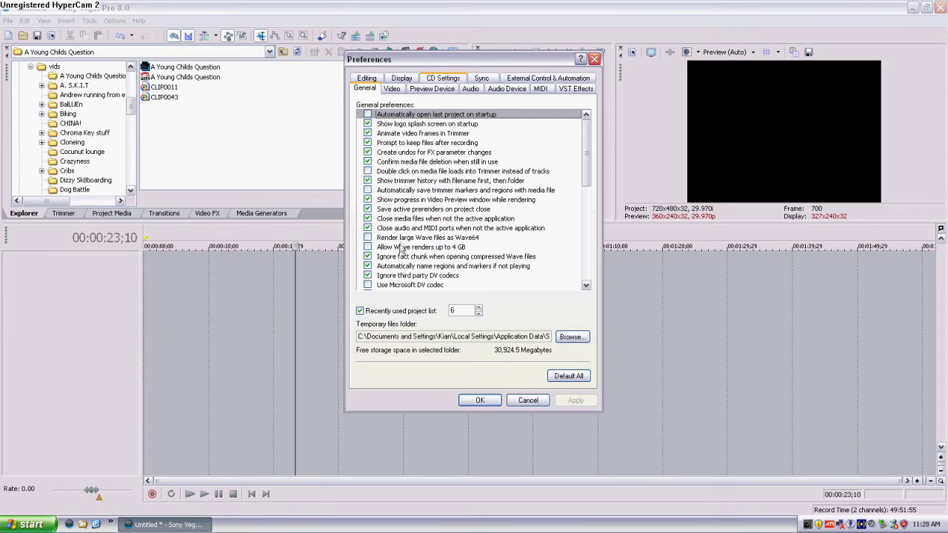
pyautogui.click(402, 79)
pyautogui.click(571, 403)
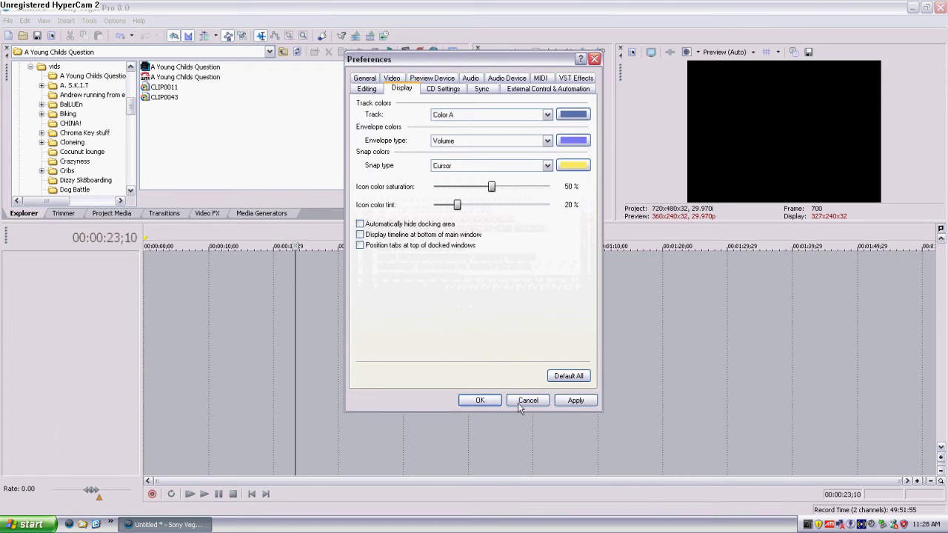
pyautogui.click(480, 399)
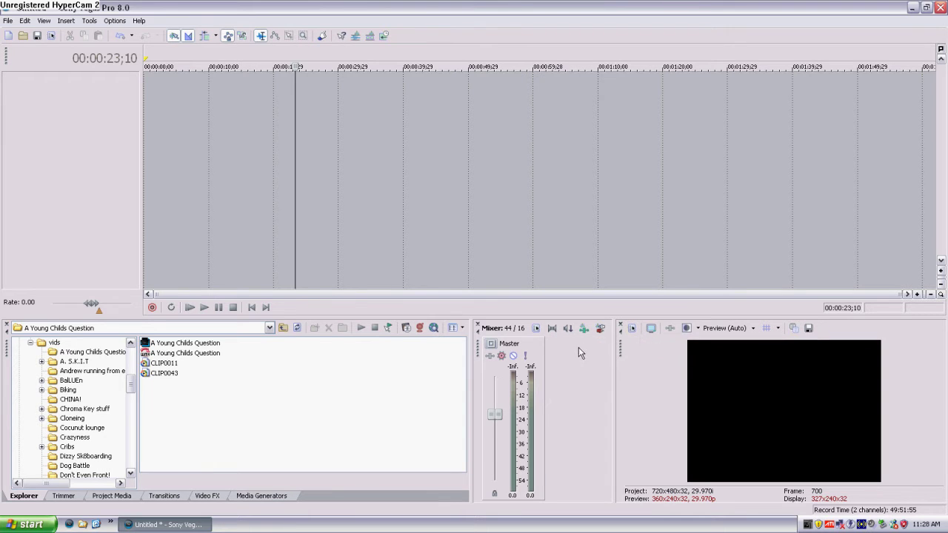
# Step: Set the project's video template to HDV 720-30p (1280x720, 29.970 fps)
pyautogui.click(633, 331)
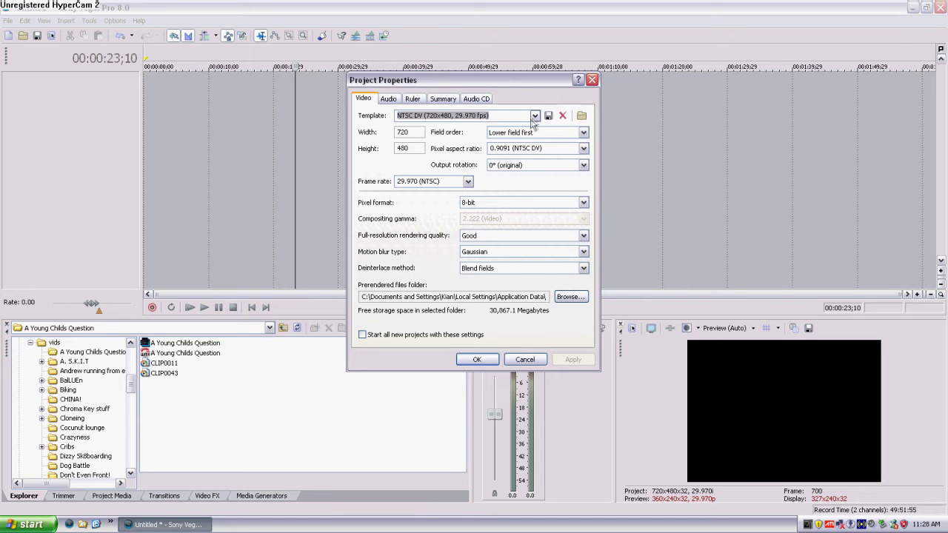
pyautogui.click(534, 117)
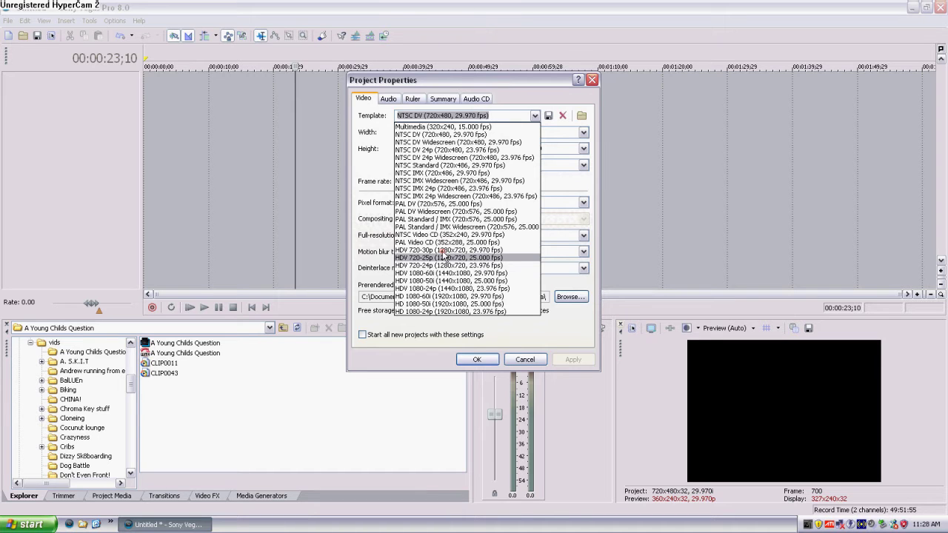
pyautogui.click(443, 251)
pyautogui.click(569, 358)
pyautogui.click(486, 359)
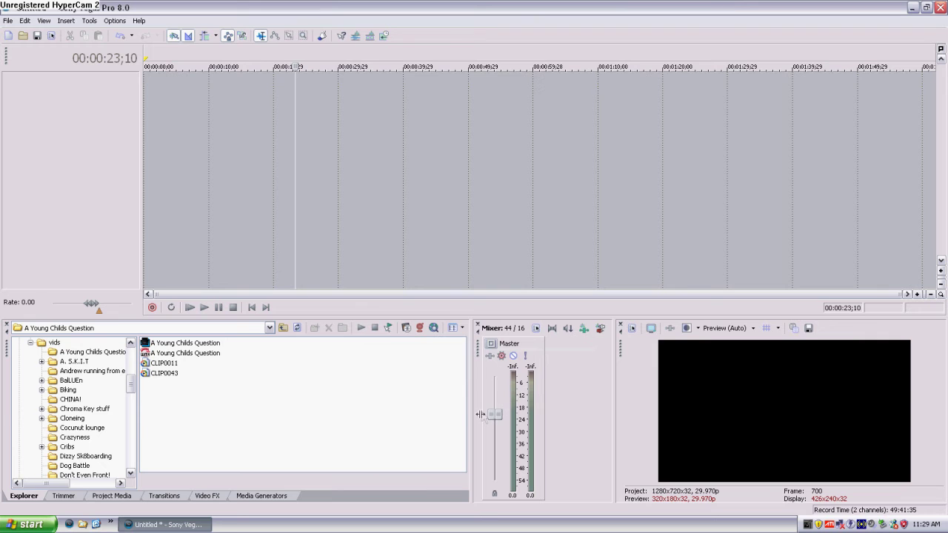
# Step: Shrink the Mixer window out of view so the Explorer and video preview windows fill its space
pyautogui.moveTo(470, 403); pyautogui.dragTo(443, 392)
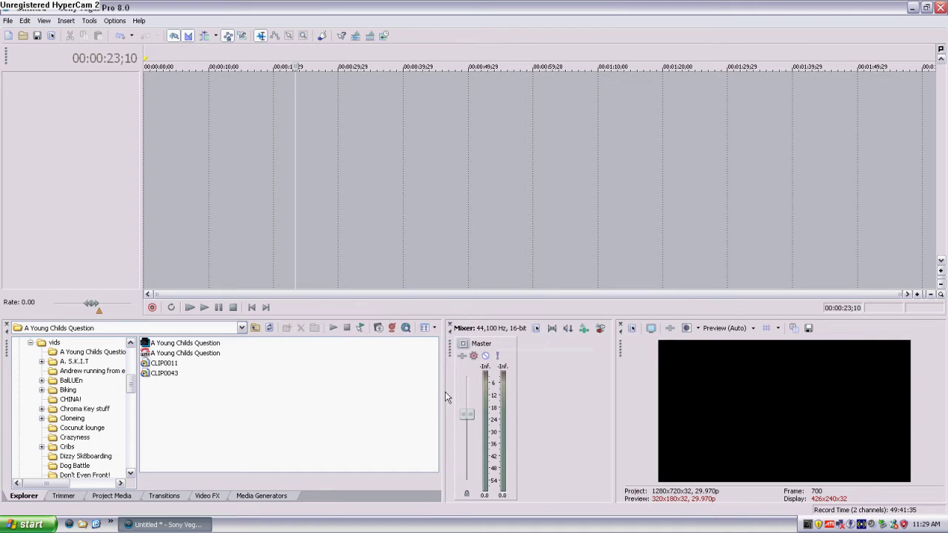
pyautogui.click(610, 406)
pyautogui.moveTo(611, 409); pyautogui.dragTo(528, 424)
pyautogui.moveTo(464, 414); pyautogui.dragTo(514, 424)
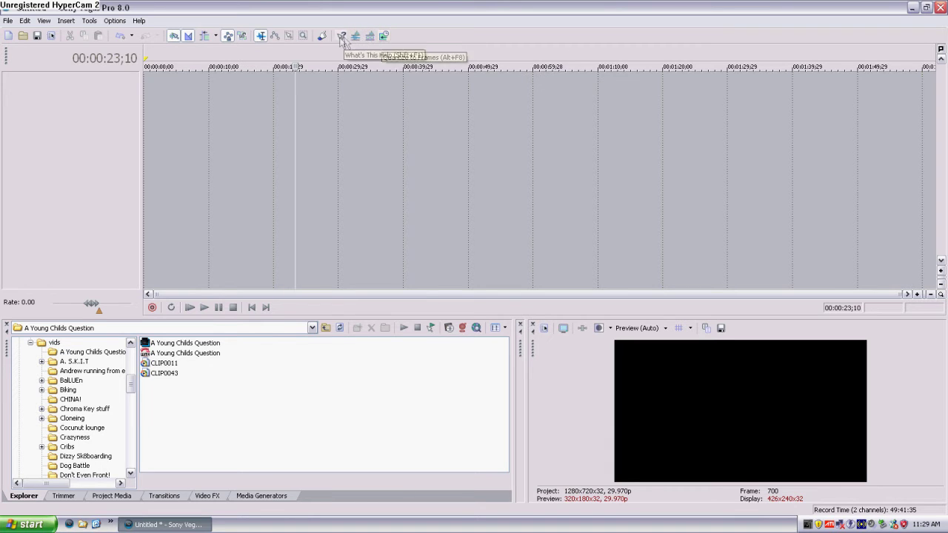
# Step: Examine the available and current buttons in the toolbar customization dialog, and close it without changes
pyautogui.click(123, 23)
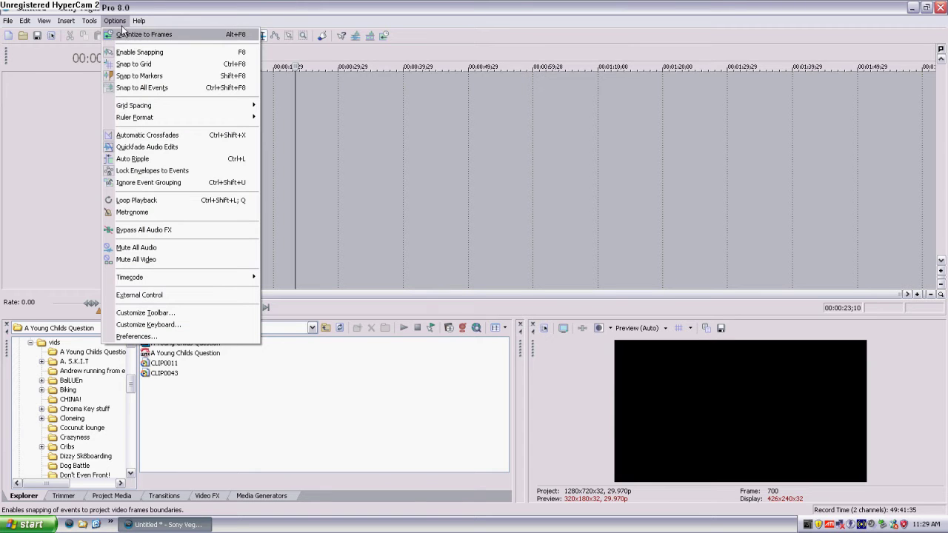
pyautogui.click(177, 316)
pyautogui.moveTo(104, 57); pyautogui.dragTo(237, 137)
pyautogui.moveTo(255, 174)
pyautogui.mouseDown()
pyautogui.moveTo(236, 240)
pyautogui.moveTo(262, 160)
pyautogui.mouseUp()
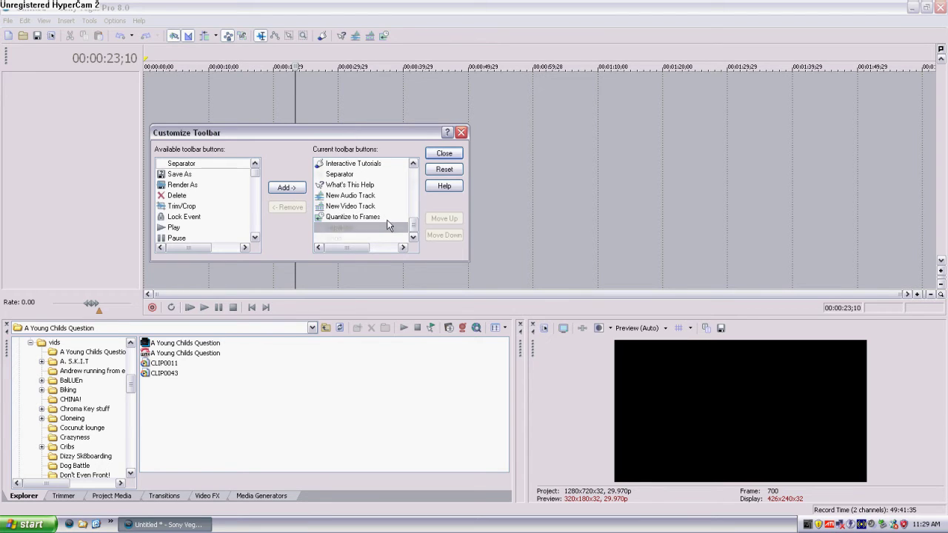
pyautogui.scroll(7, 387, 221)
pyautogui.click(433, 166)
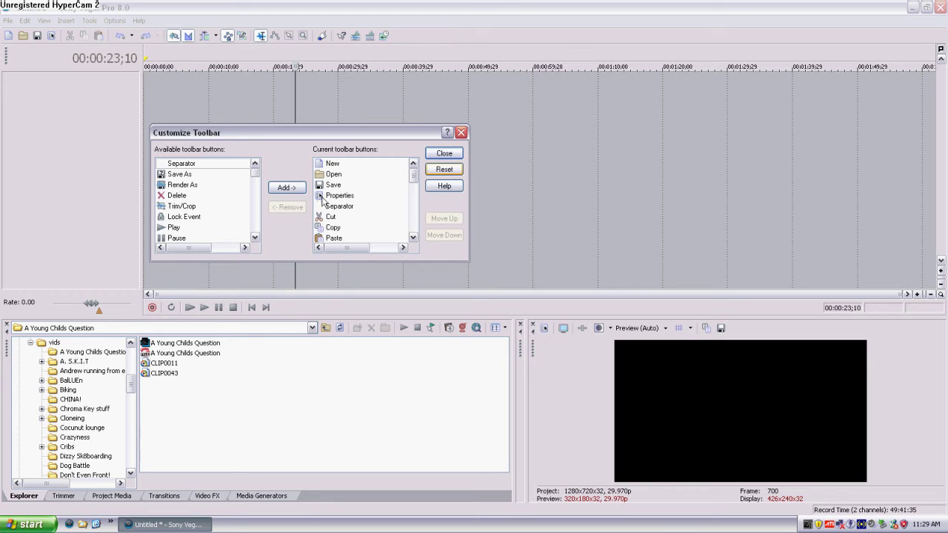
pyautogui.scroll(-1, 427, 241)
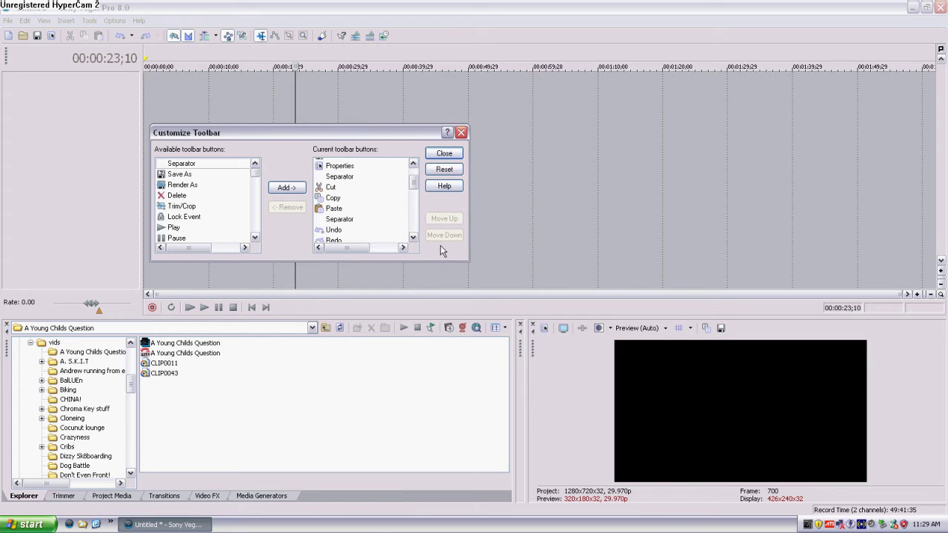
pyautogui.scroll(-10, 441, 251)
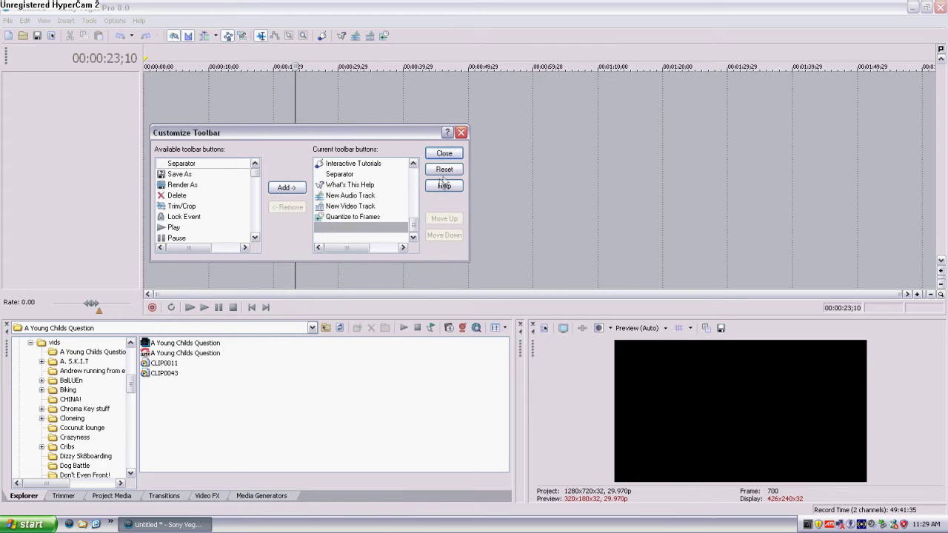
pyautogui.click(461, 132)
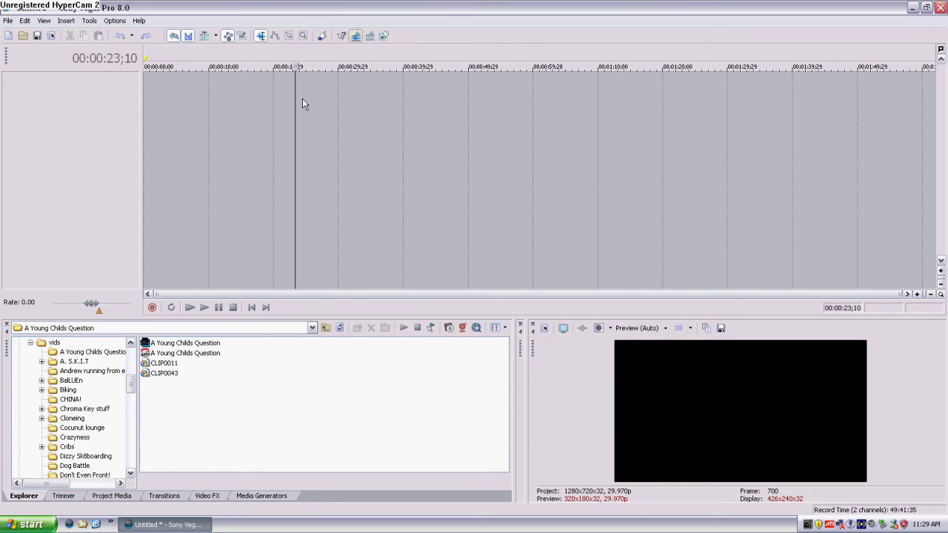
# Step: Add a video track and an audio track, and place the timeline cursor at about 00:00:22;26
pyautogui.click(368, 37)
pyautogui.click(292, 149)
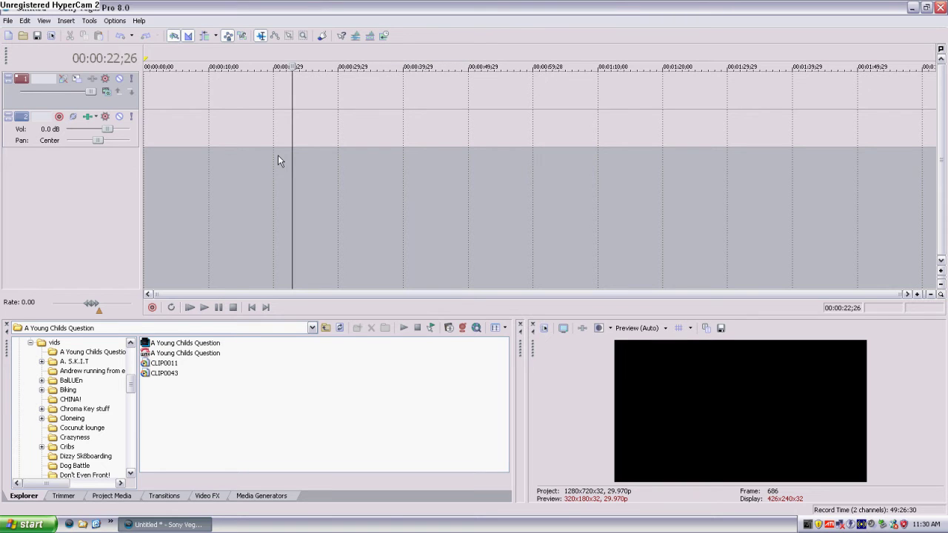
# Step: Step the timeline cursor back to 00:00:21;26
pyautogui.press('Left')
pyautogui.press('Left')
pyautogui.press('Left')
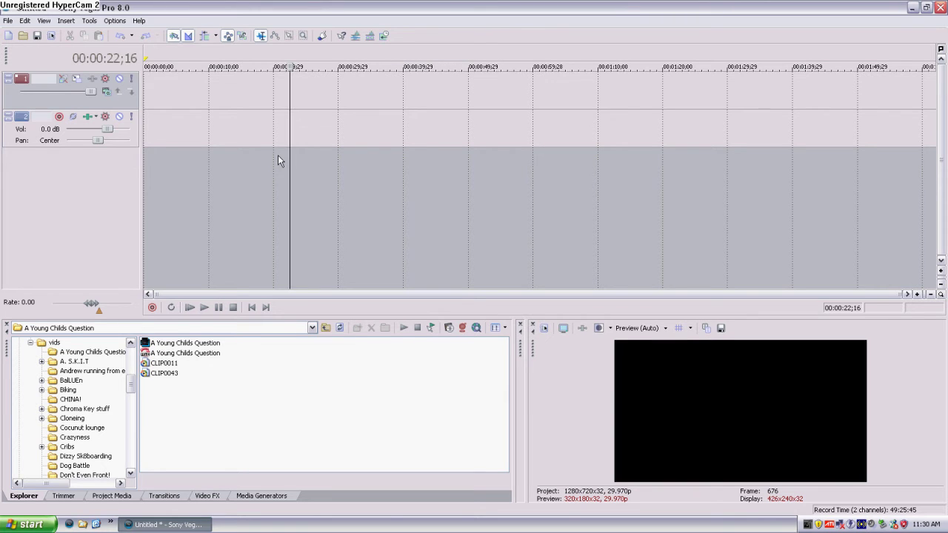
pyautogui.press('Left')
pyautogui.press('Left')
# Step: Nudge the timeline cursor back and forth in increments smaller than one frame within frame 00:00:21;26
pyautogui.scroll(5, 277, 155)
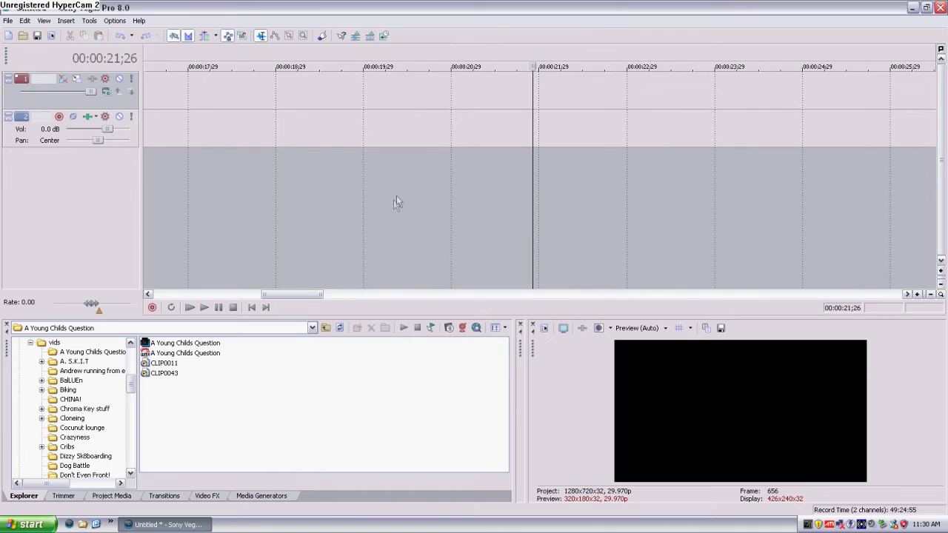
pyautogui.scroll(5, 418, 197)
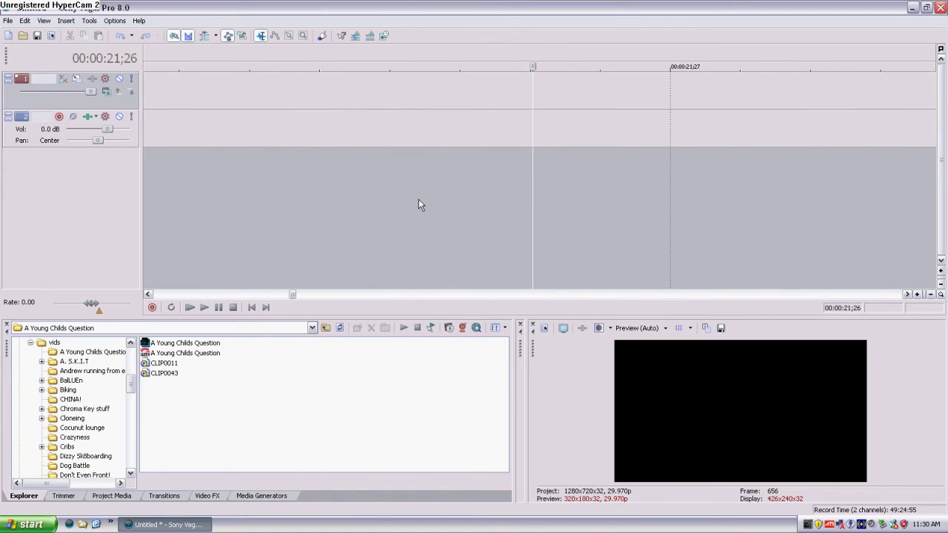
pyautogui.press('Up')
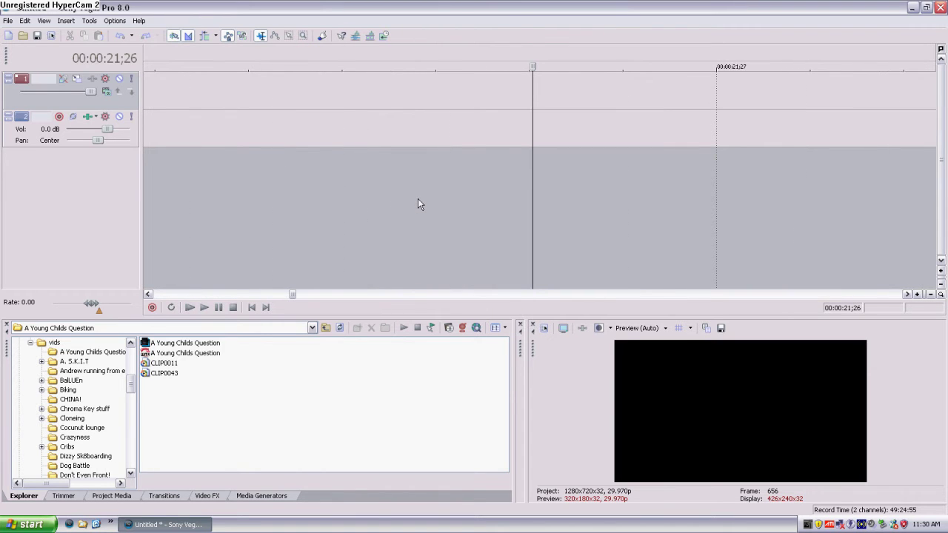
pyautogui.press('Right')
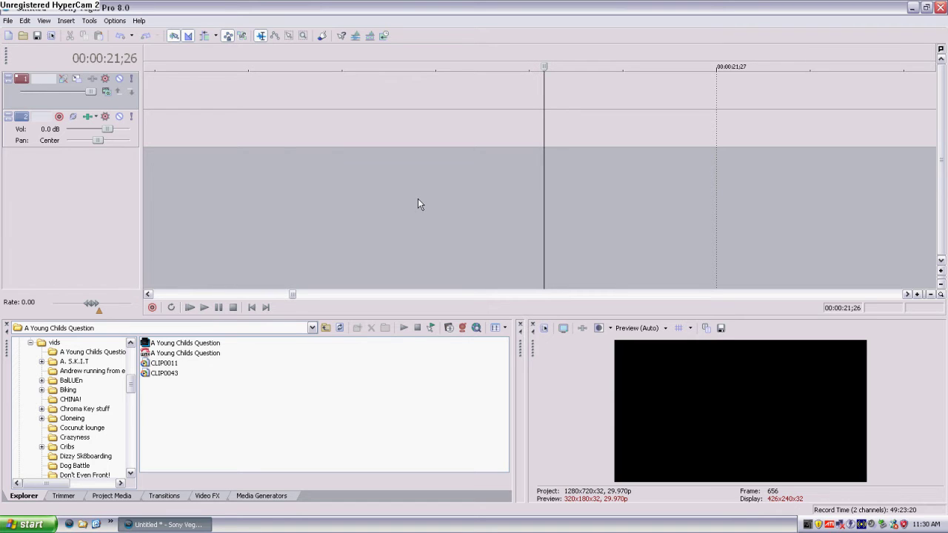
pyautogui.press('Right')
pyautogui.press('Left')
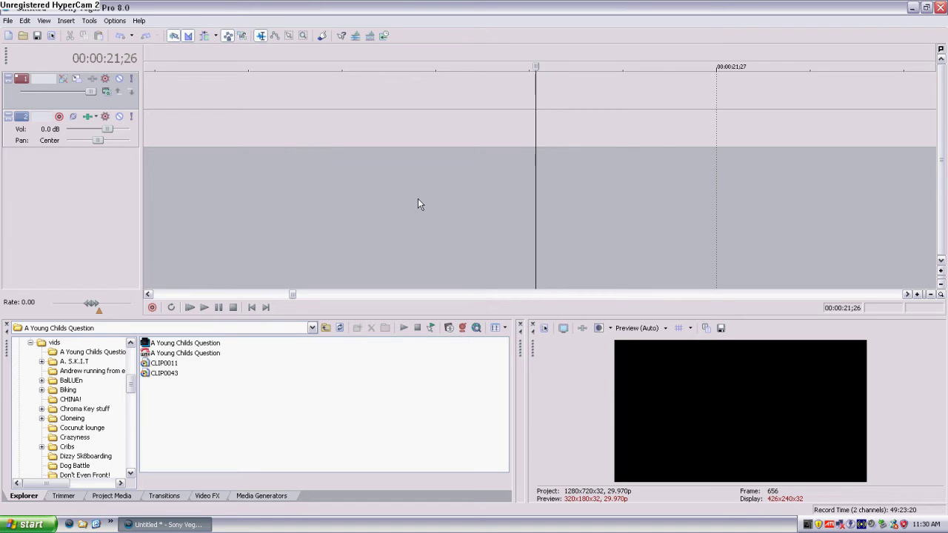
pyautogui.press('Left')
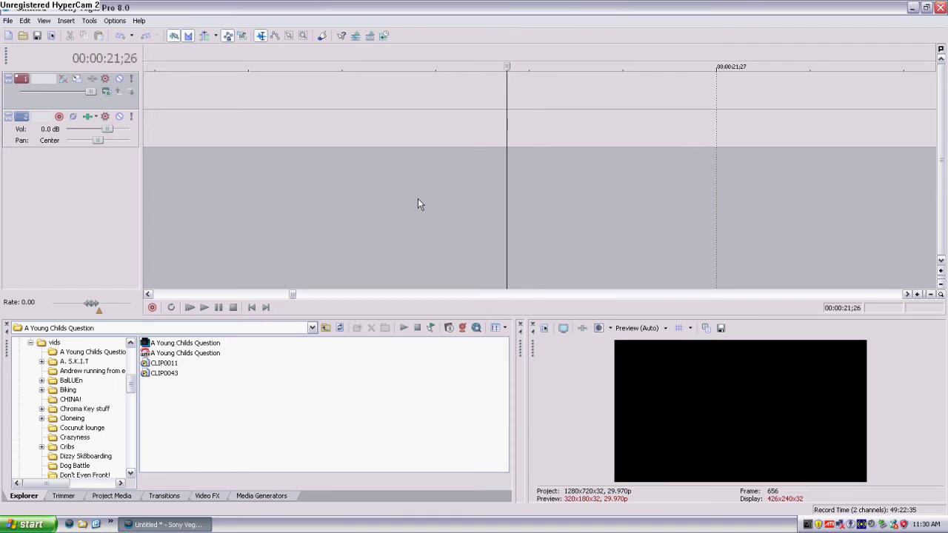
pyautogui.press('Left')
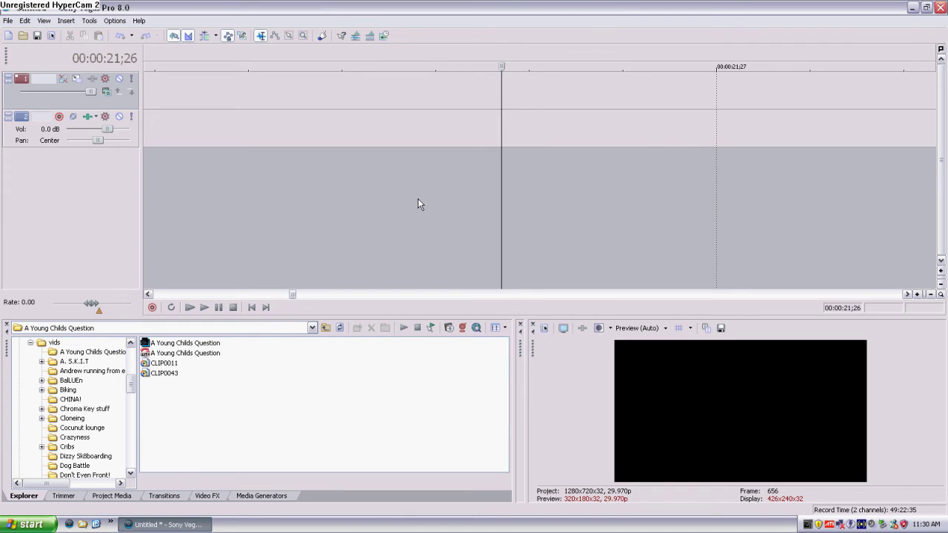
pyautogui.press('Right')
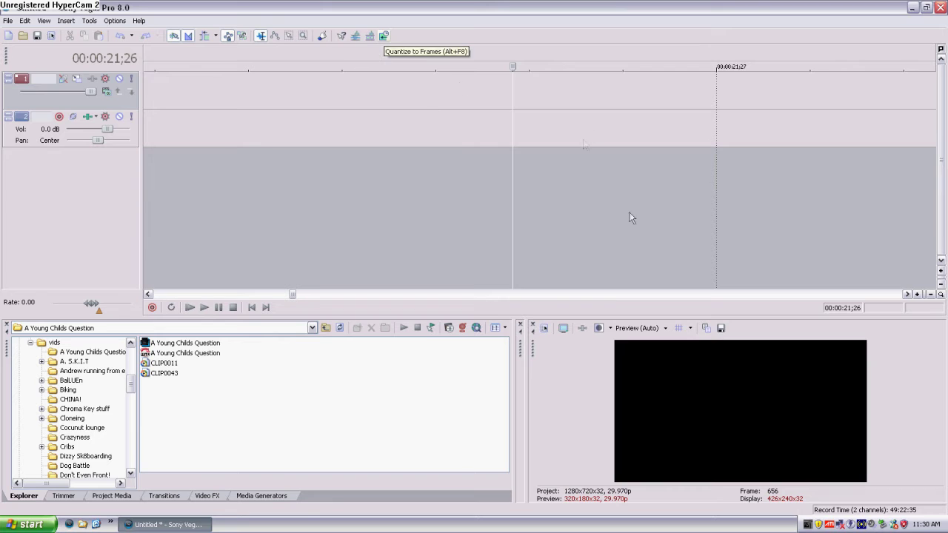
# Step: Turn on Quantize to Frames and step the timeline cursor frame by frame to 00:00:21;25
pyautogui.click(386, 38)
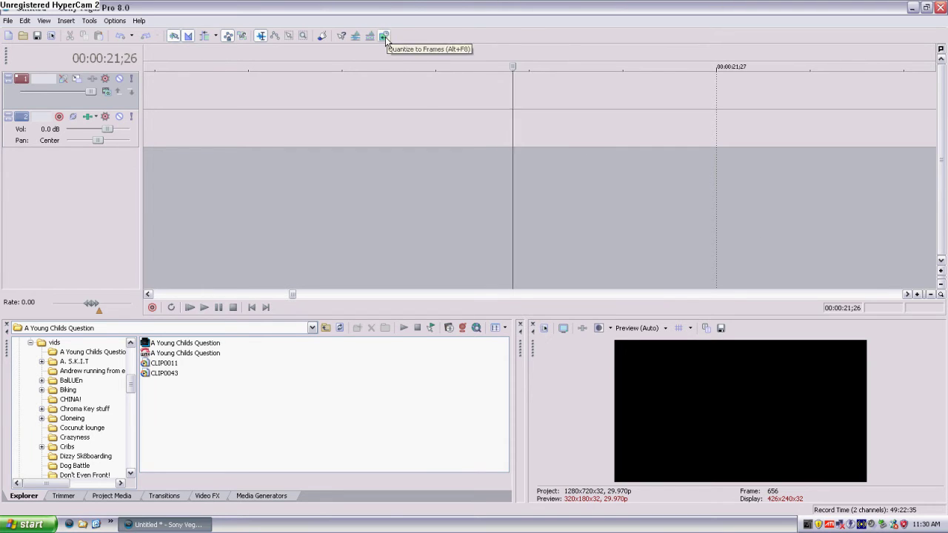
pyautogui.press('Left')
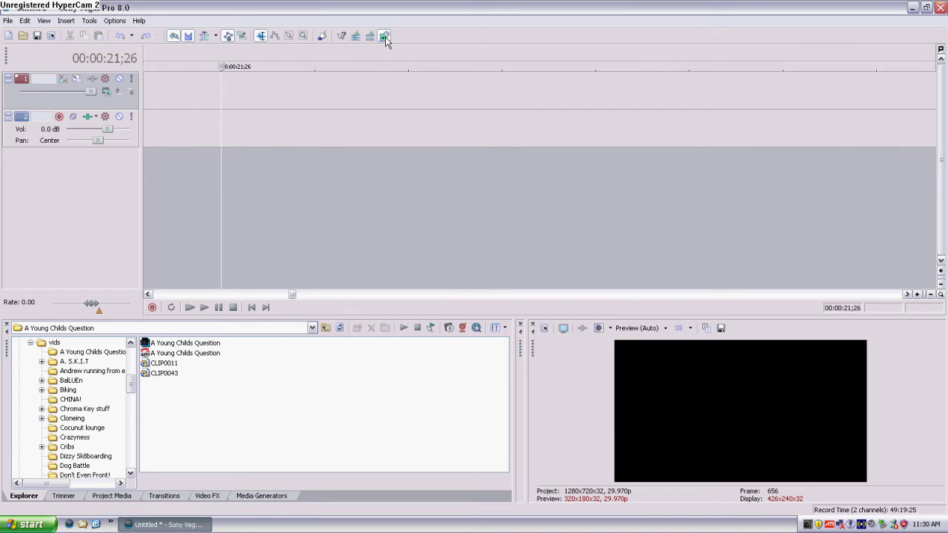
pyautogui.press('Left')
pyautogui.press('Left')
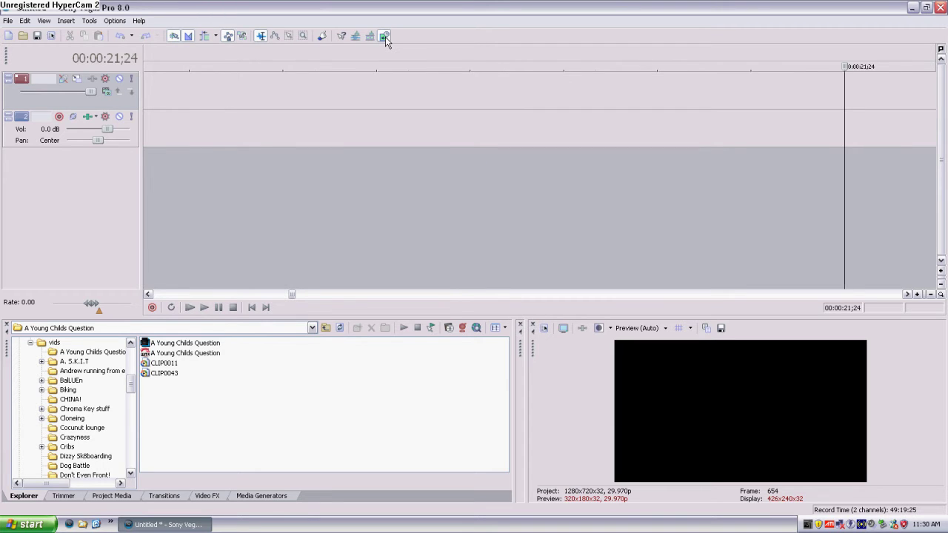
pyautogui.press('Right')
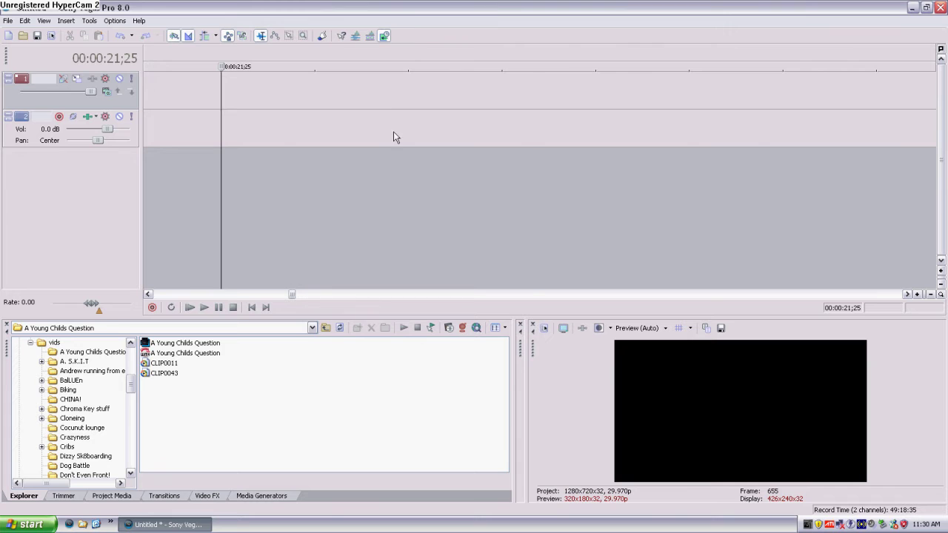
# Step: Delete the audio track and the video track, leaving the timeline empty
pyautogui.scroll(-5, 388, 128)
pyautogui.scroll(-7, 378, 145)
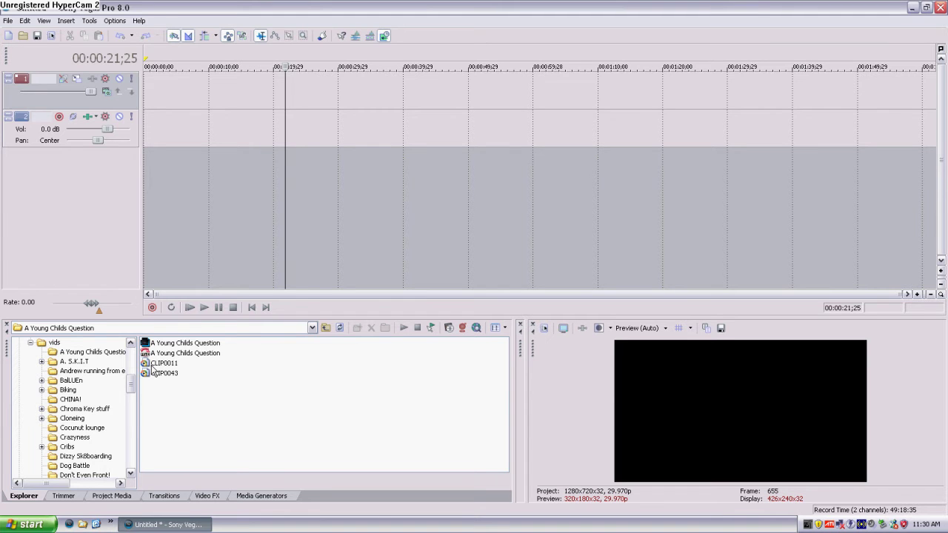
pyautogui.click(181, 130)
pyautogui.rightClick(221, 136)
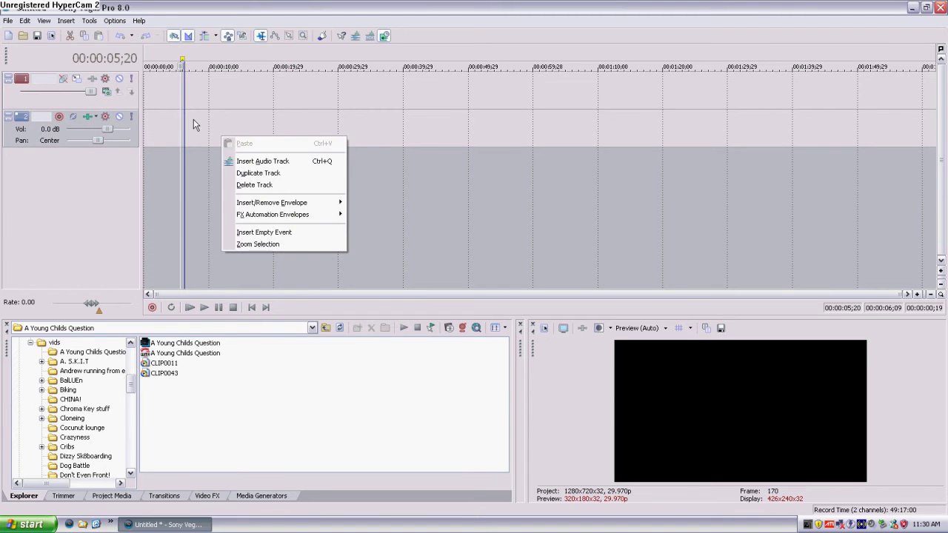
pyautogui.click(191, 127)
pyautogui.rightClick(247, 131)
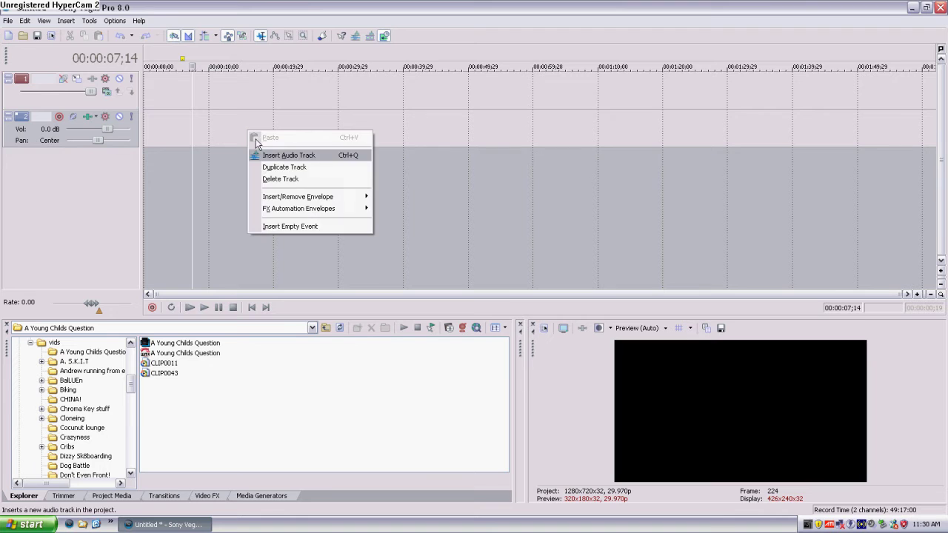
pyautogui.click(267, 186)
pyautogui.rightClick(271, 103)
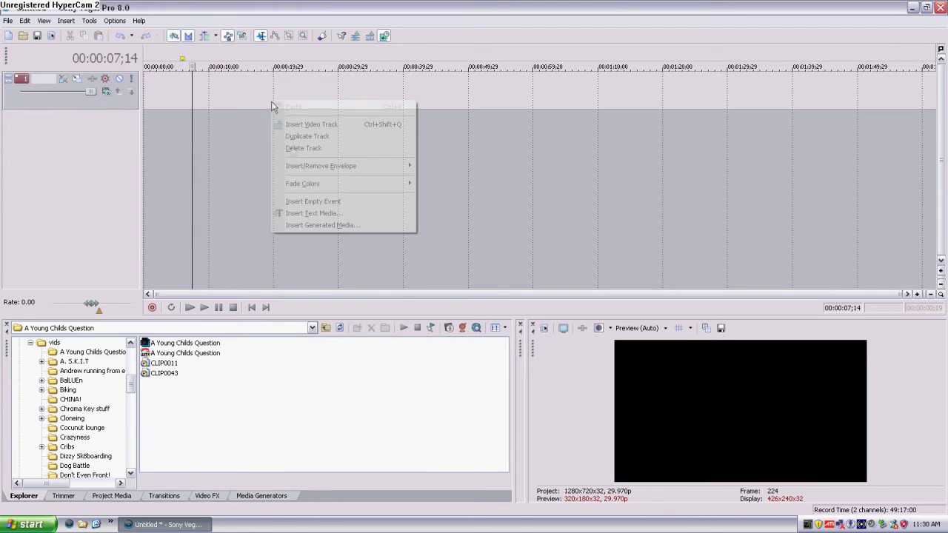
pyautogui.click(302, 148)
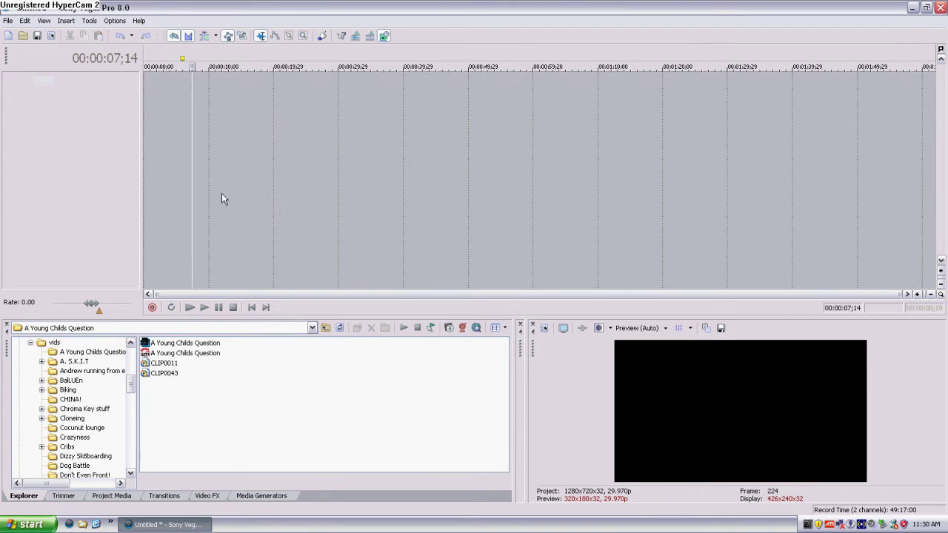
# Step: Add CLIP0011 at the start of the empty timeline and show its frame at 00:01:01;17
pyautogui.moveTo(161, 364); pyautogui.dragTo(147, 93)
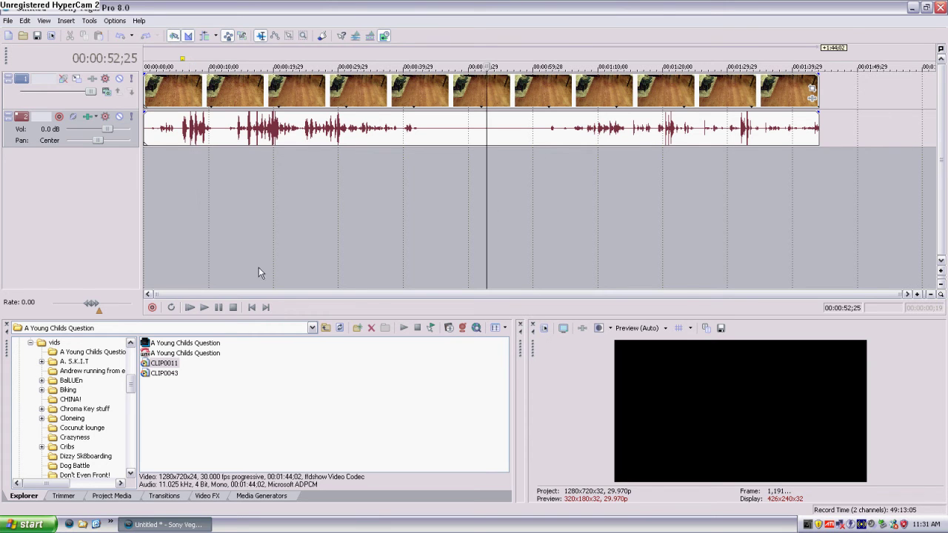
pyautogui.click(543, 228)
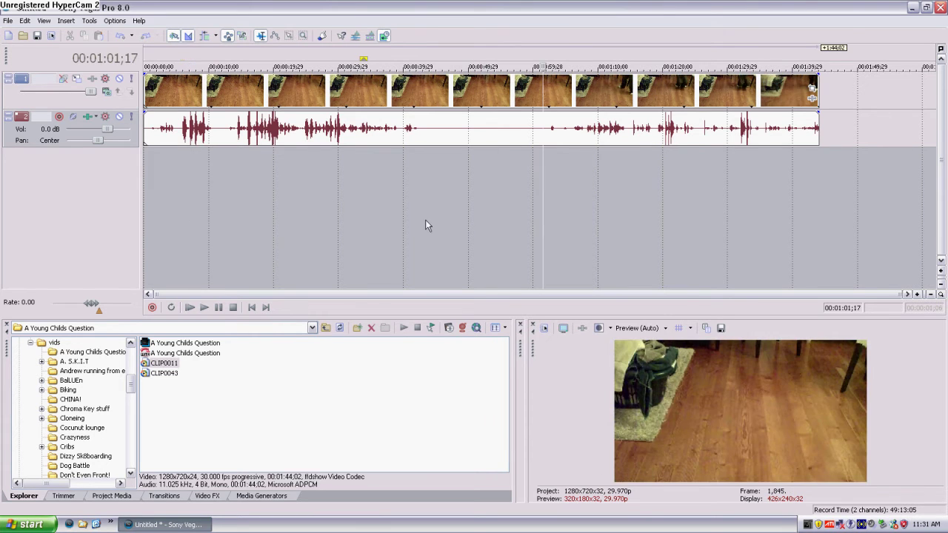
# Step: Play CLIP0011 from about the six-second mark, pause it, and step the cursor back to 00:00:07;27
pyautogui.click(270, 215)
pyautogui.scroll(2, 209, 204)
pyautogui.click(209, 205)
pyautogui.click(218, 308)
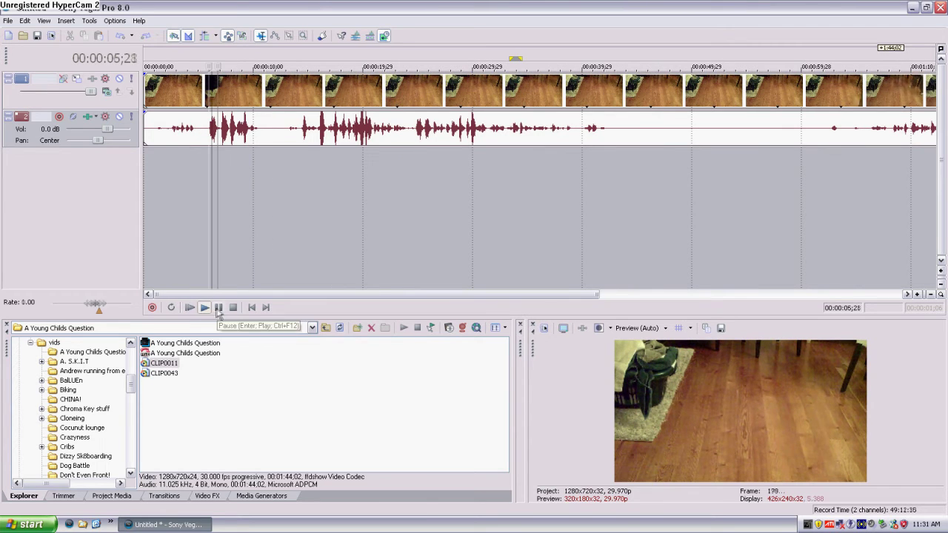
pyautogui.click(218, 308)
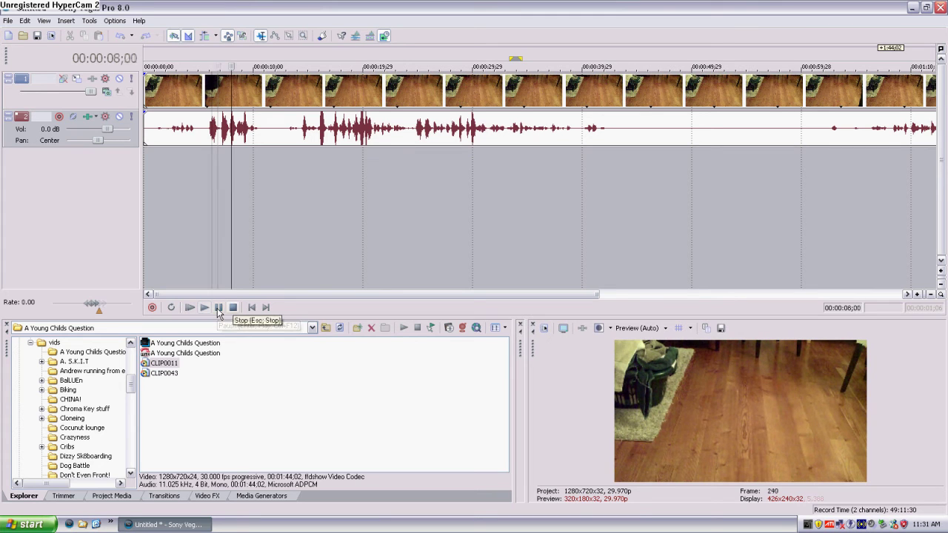
pyautogui.press('Left')
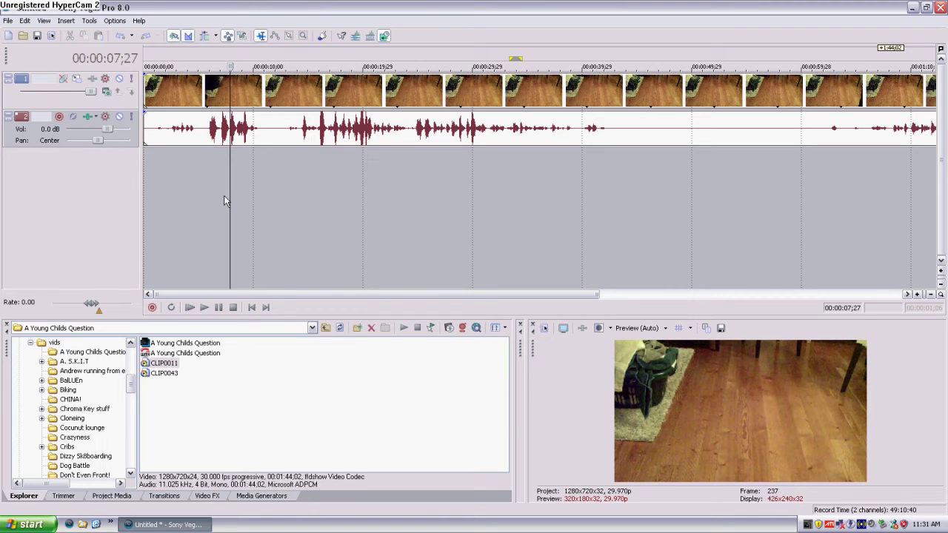
# Step: Split CLIP0011 at 00:00:10;09 and delete the section before the cut
pyautogui.click(255, 188)
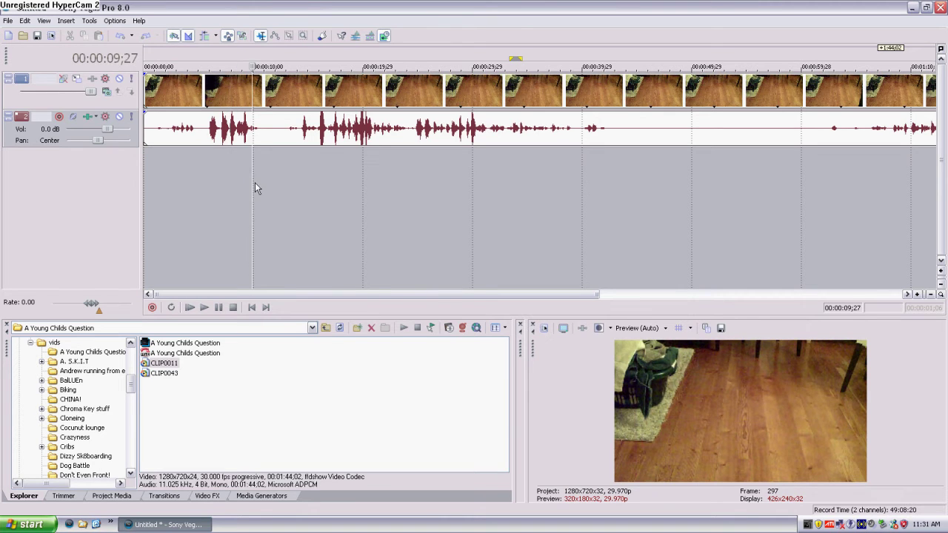
pyautogui.click(257, 176)
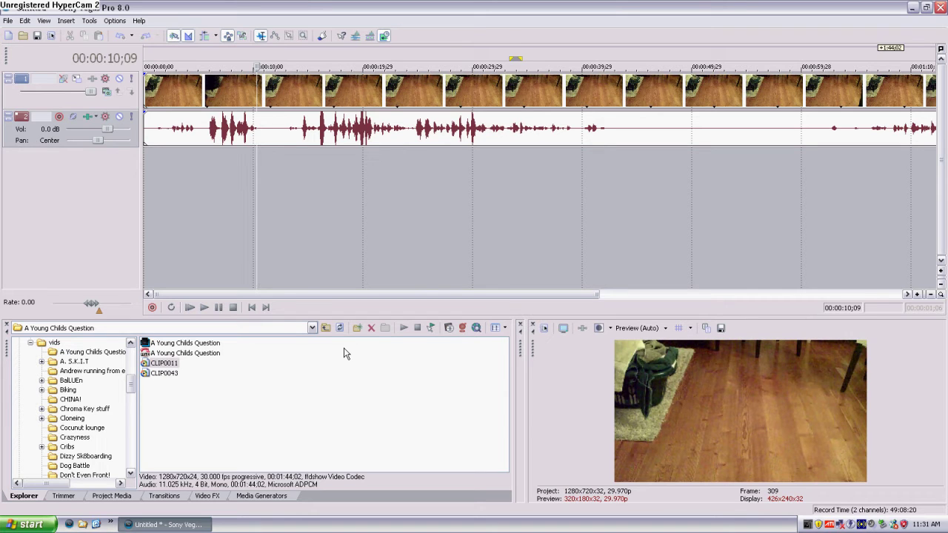
pyautogui.press('s')
pyautogui.click(222, 137)
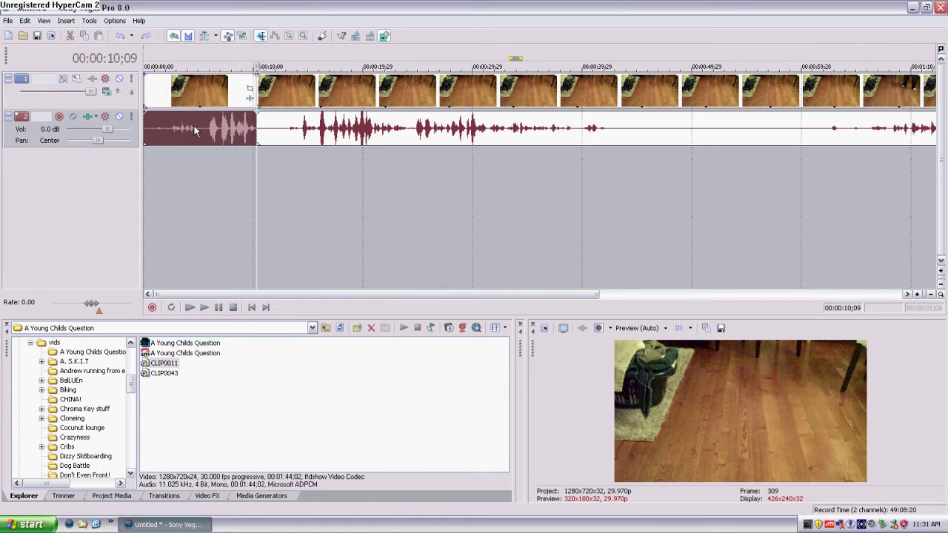
pyautogui.press('Delete')
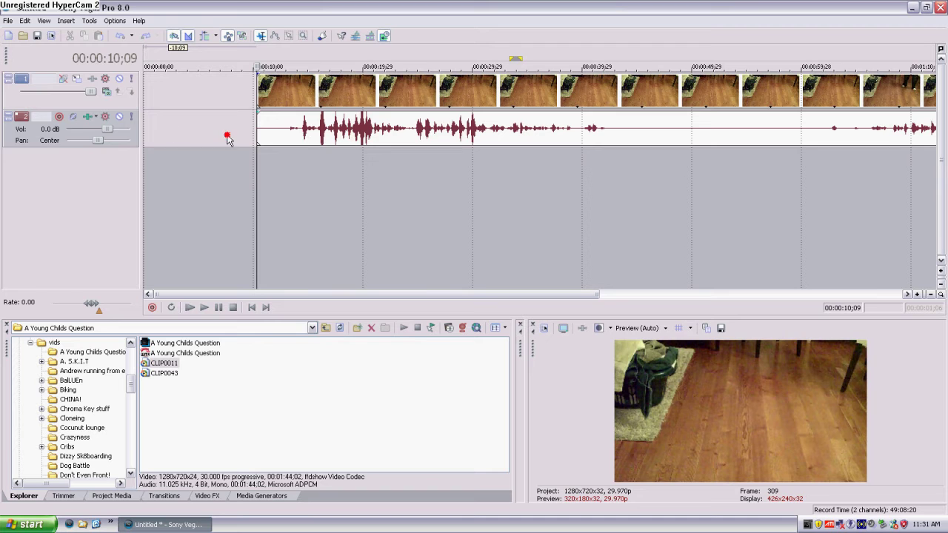
# Step: Slide the remaining section of CLIP0011 earlier on the timeline and undo the move
pyautogui.moveTo(368, 137); pyautogui.dragTo(253, 147)
pyautogui.moveTo(179, 118); pyautogui.dragTo(228, 122)
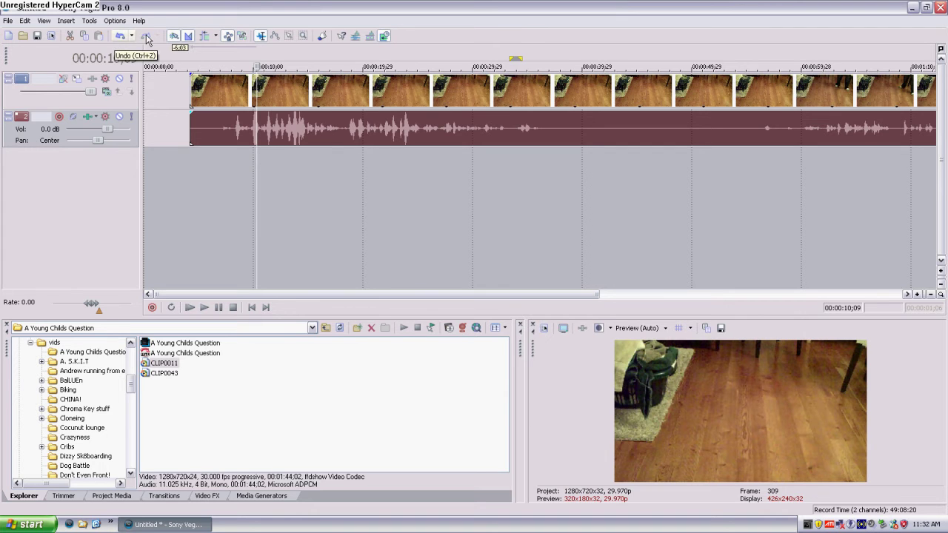
pyautogui.click(121, 36)
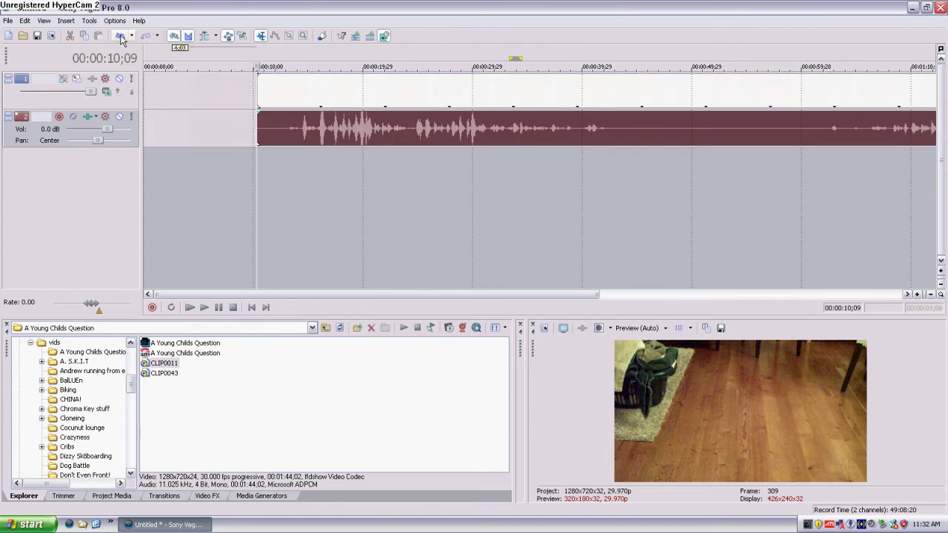
# Step: Undo the deletion of CLIP0011's first section and the split
pyautogui.click(121, 37)
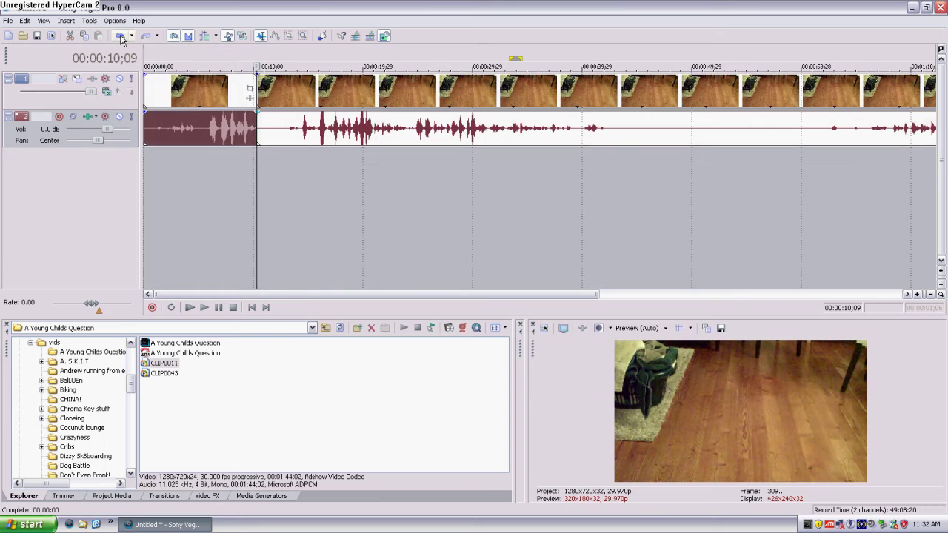
pyautogui.click(121, 37)
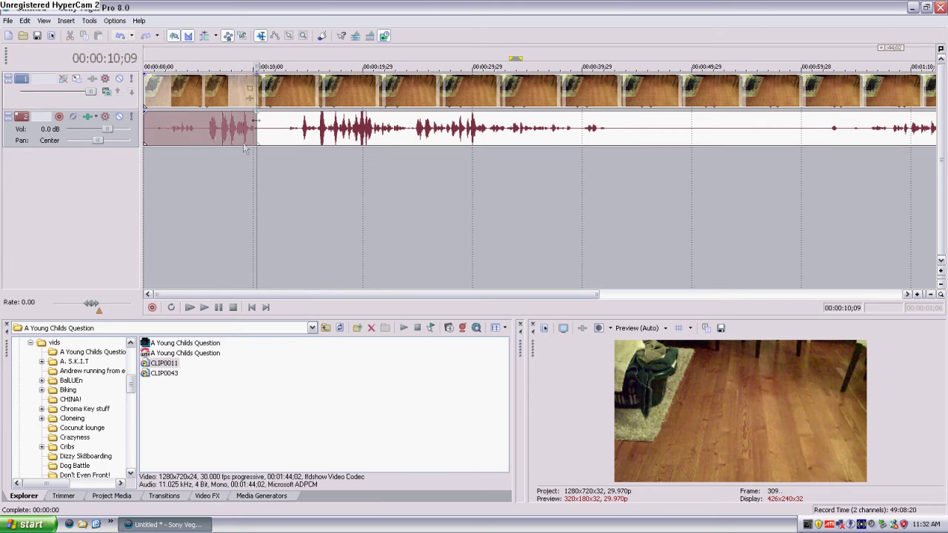
pyautogui.click(148, 87)
pyautogui.moveTo(149, 87)
pyautogui.mouseDown()
pyautogui.moveTo(252, 104)
pyautogui.moveTo(123, 103)
pyautogui.mouseUp()
pyautogui.click(430, 198)
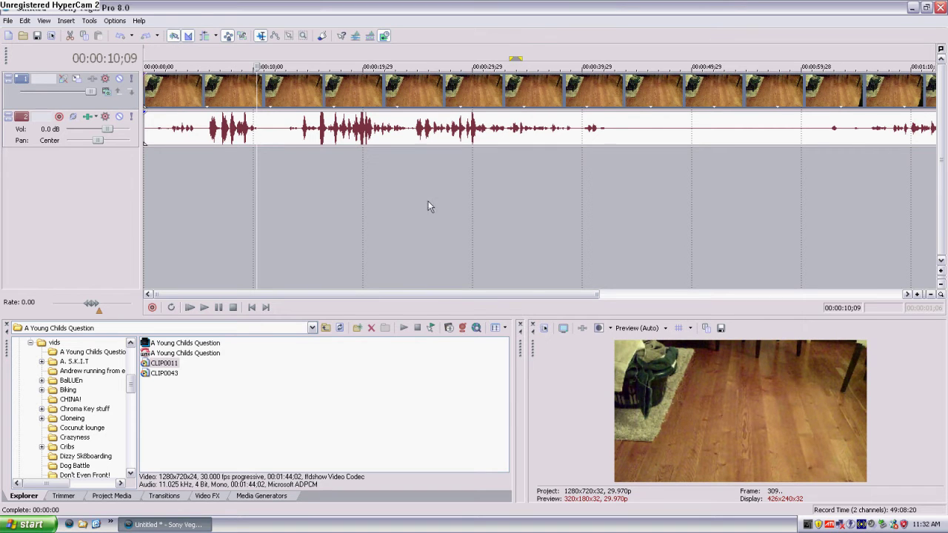
# Step: Add CLIP0043 to the timeline directly after the end of CLIP0011
pyautogui.scroll(-2, 479, 211)
pyautogui.click(467, 213)
pyautogui.click(549, 215)
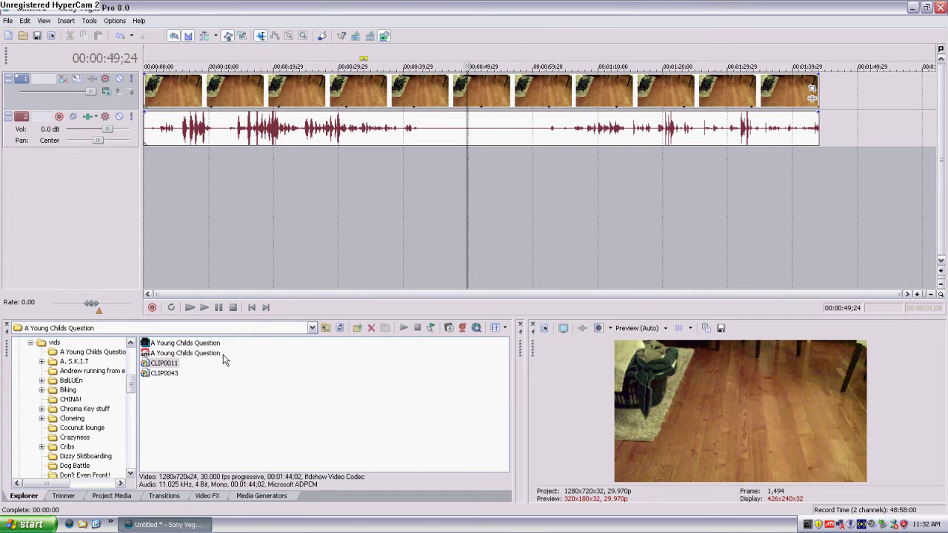
pyautogui.click(367, 256)
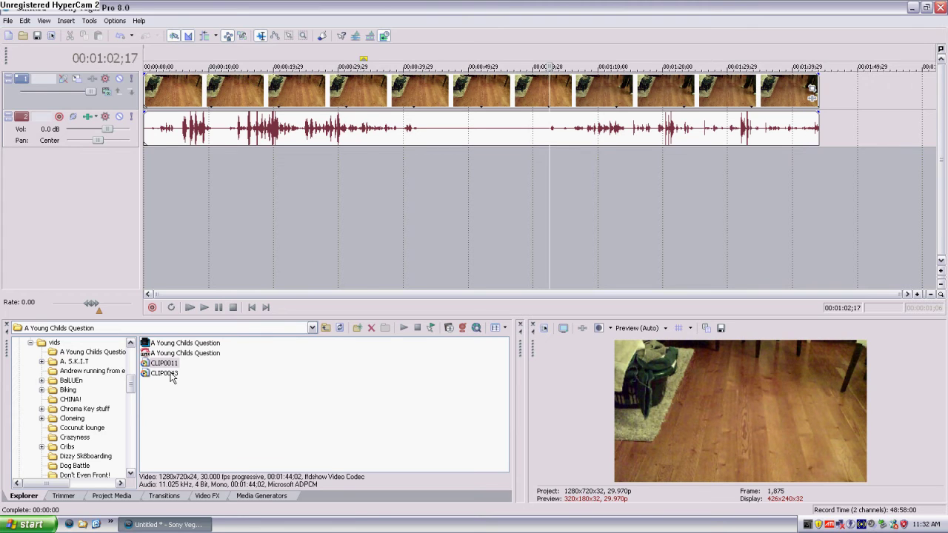
pyautogui.moveTo(256, 351); pyautogui.dragTo(828, 113)
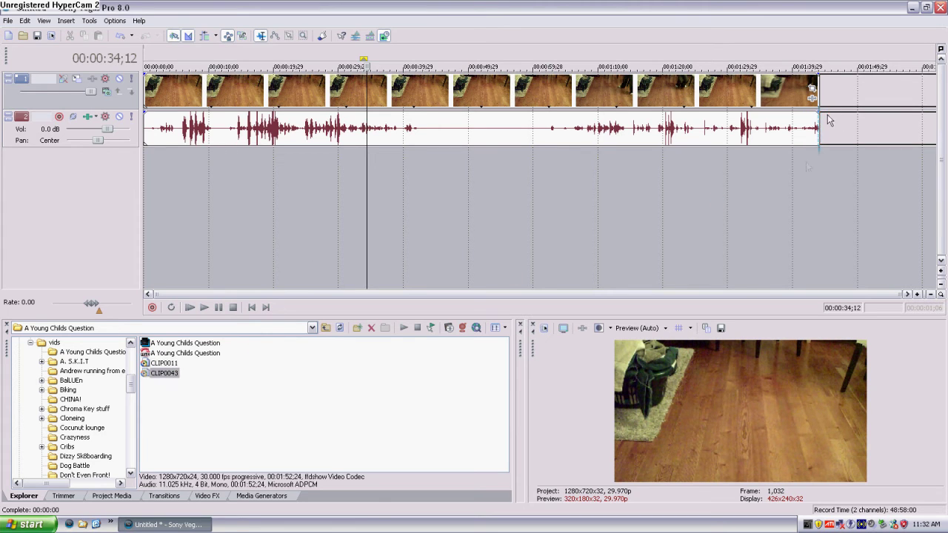
# Step: Overlap CLIP0043 with the end of CLIP0011 by 15 frames as a crossfade and play the transition
pyautogui.scroll(-2, 520, 181)
pyautogui.click(509, 187)
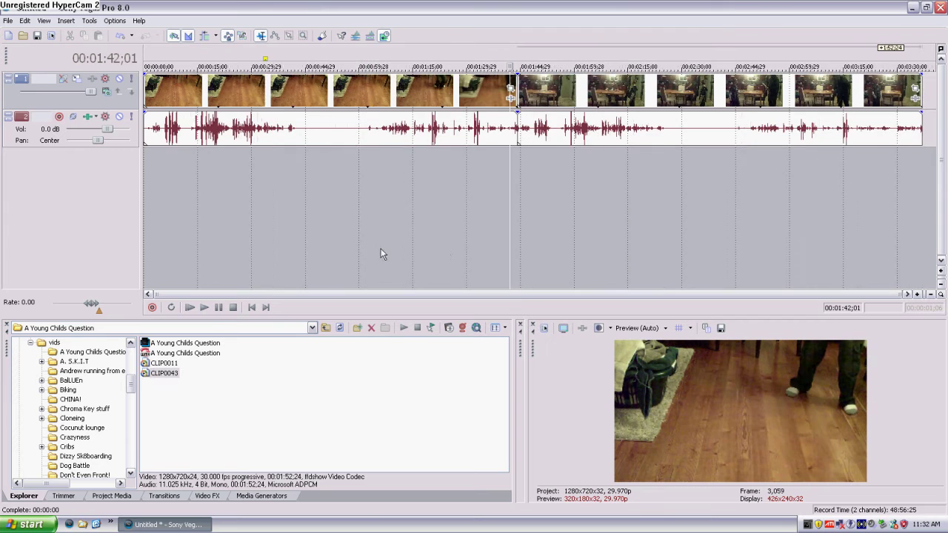
pyautogui.click(208, 308)
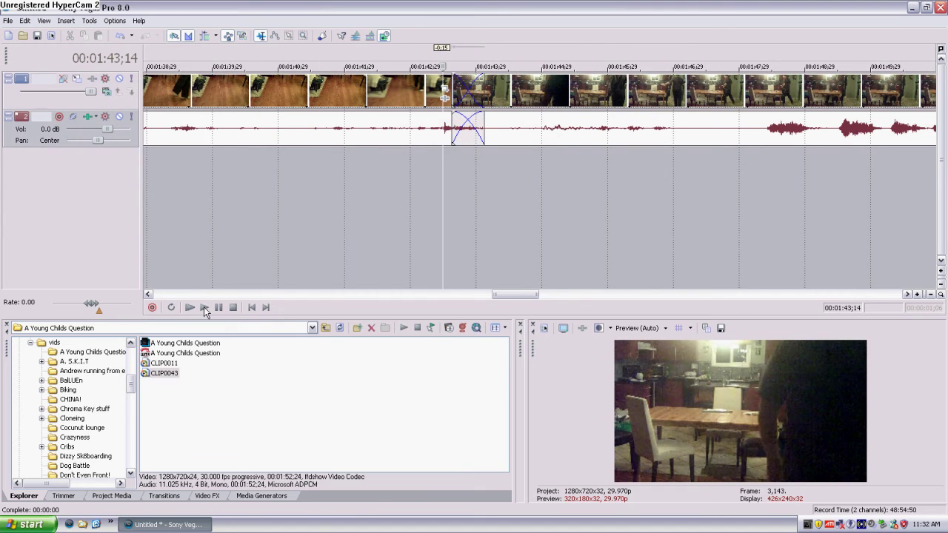
pyautogui.click(205, 308)
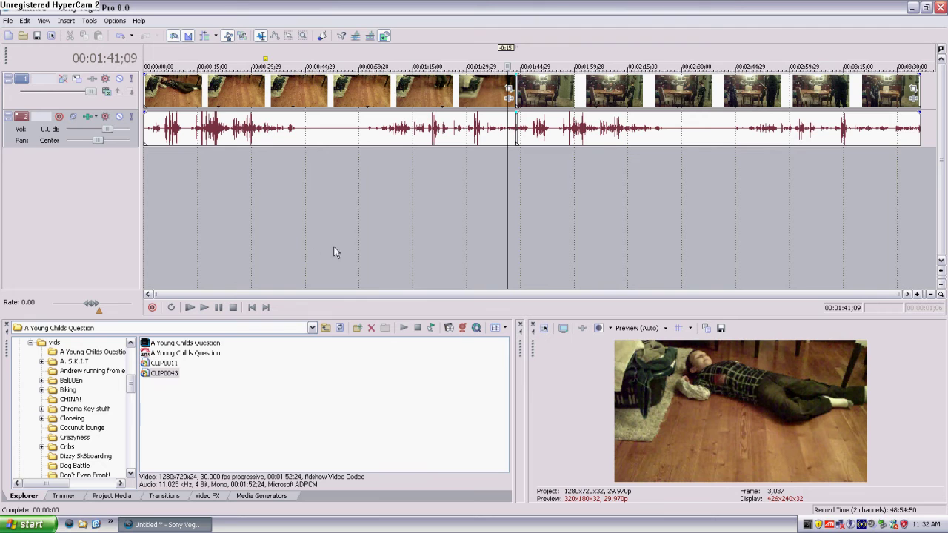
# Step: Move CLIP0043 back to the end of CLIP0011 and delete both clips from the timeline
pyautogui.moveTo(581, 140); pyautogui.dragTo(583, 141)
pyautogui.click(583, 140)
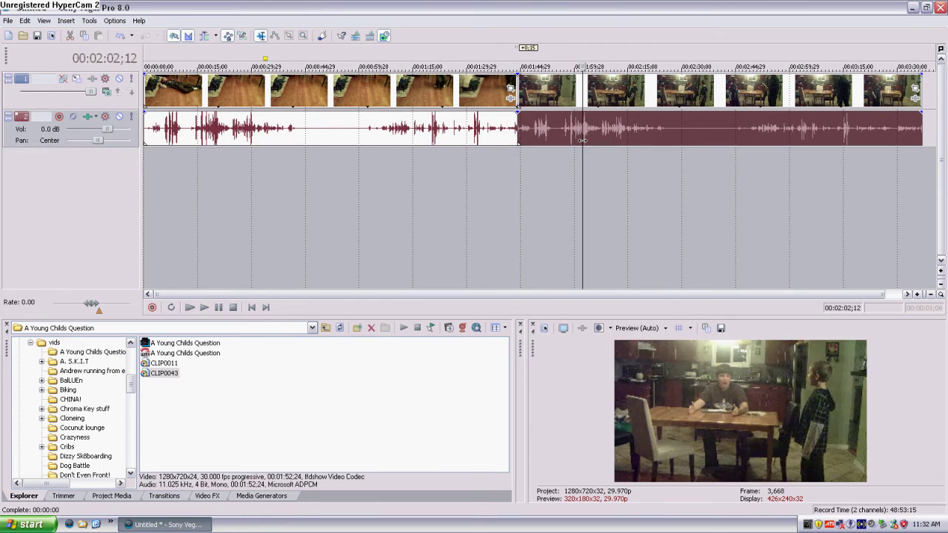
pyautogui.press('Delete')
pyautogui.click(340, 137)
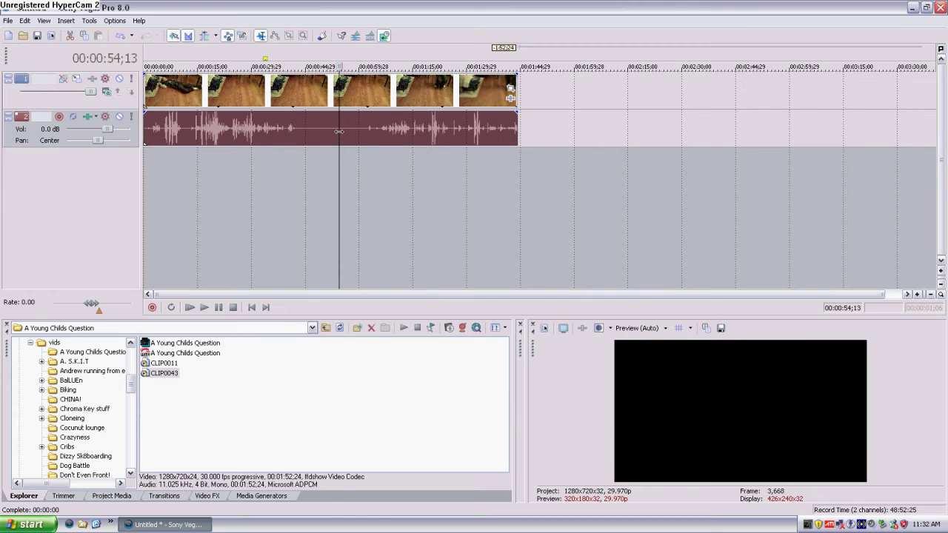
pyautogui.press('Delete')
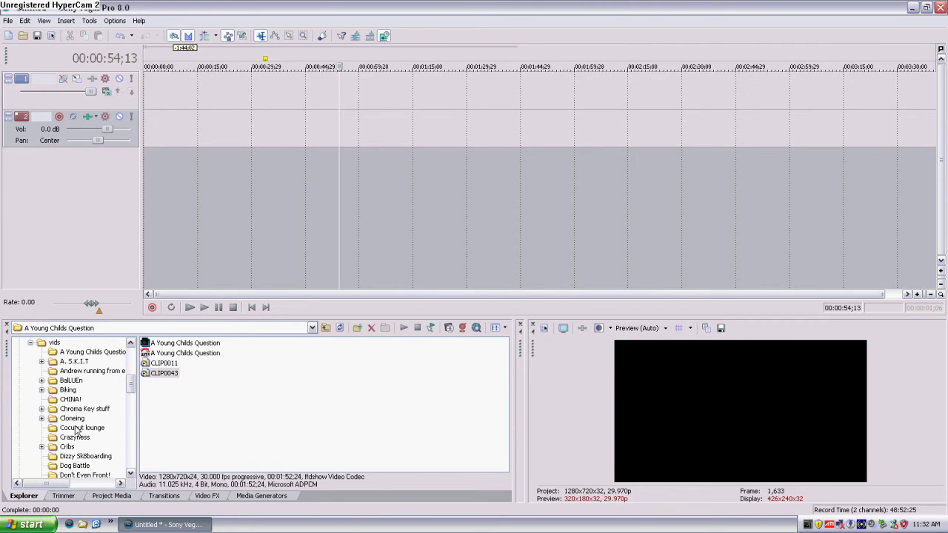
# Step: Add CLIP0010 from the HD folder at the timeline start and time-compress it to about 20 seconds so it plays faster
pyautogui.scroll(-2, 87, 431)
pyautogui.scroll(-1, 88, 415)
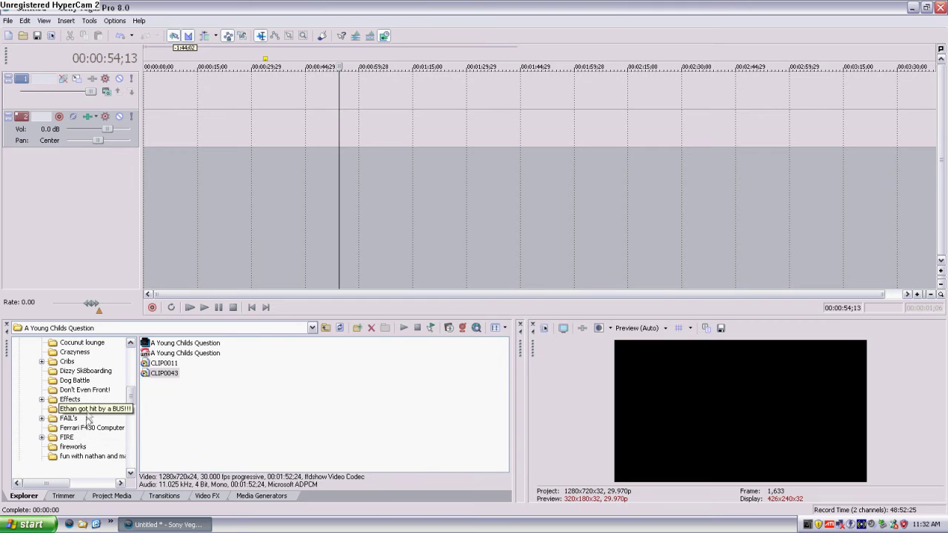
pyautogui.scroll(-1, 86, 424)
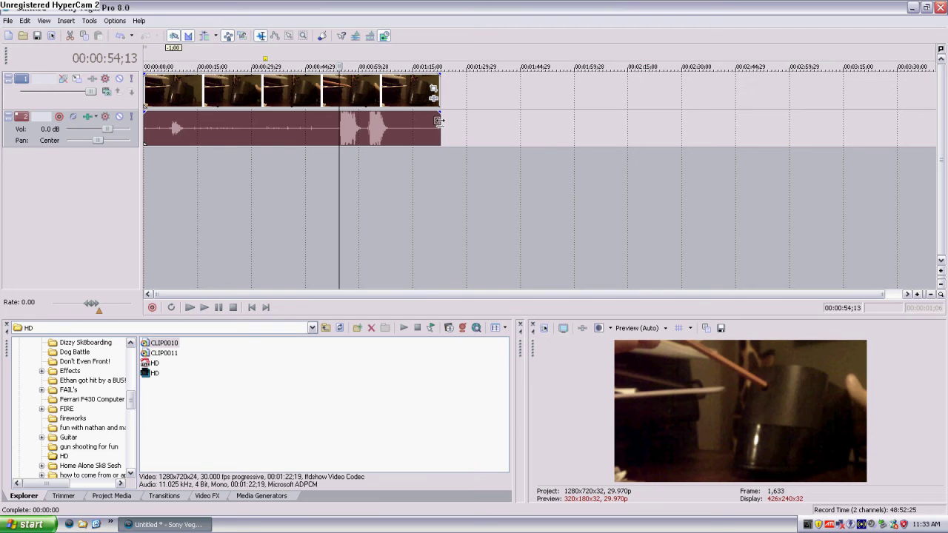
pyautogui.moveTo(439, 121); pyautogui.dragTo(186, 132)
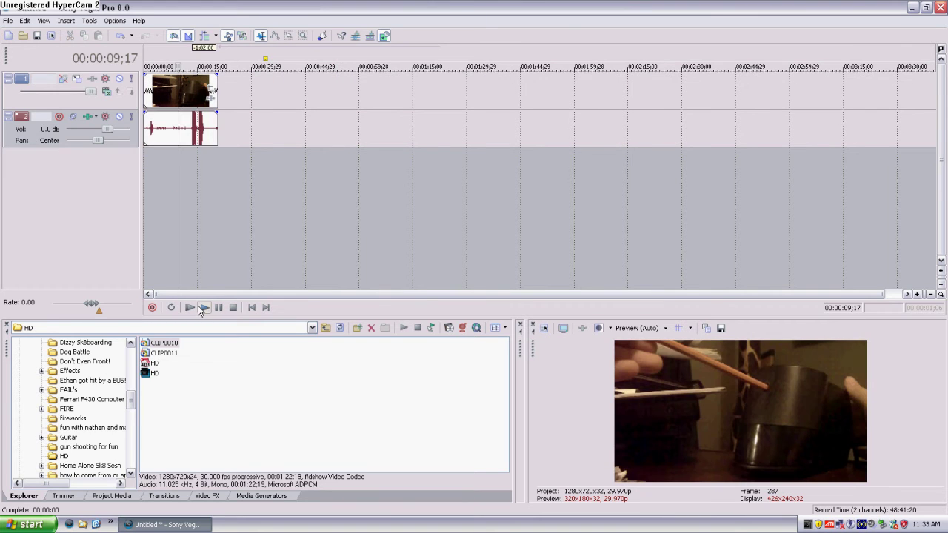
# Step: Play and pause the sped-up CLIP0010, restarting playback from about 00:00:06;23 to review the motion
pyautogui.click(202, 308)
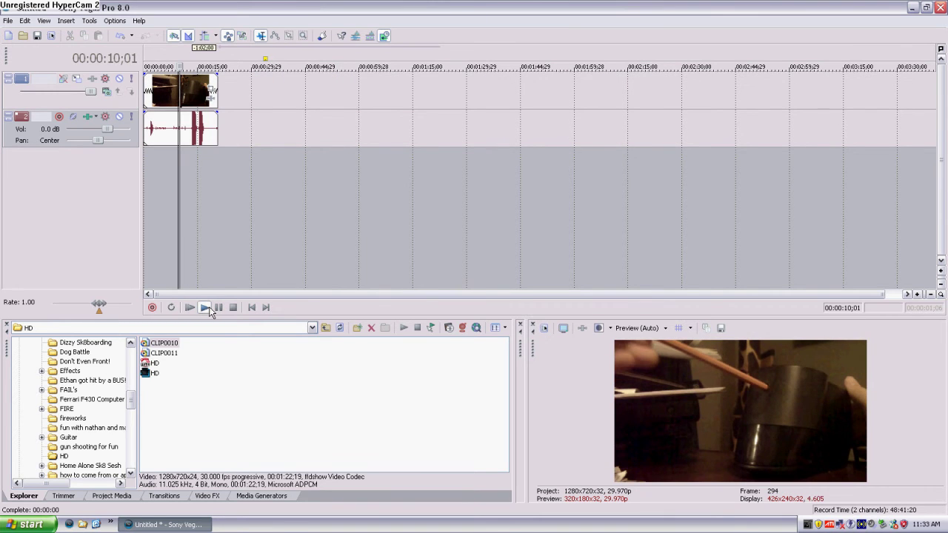
pyautogui.click(219, 308)
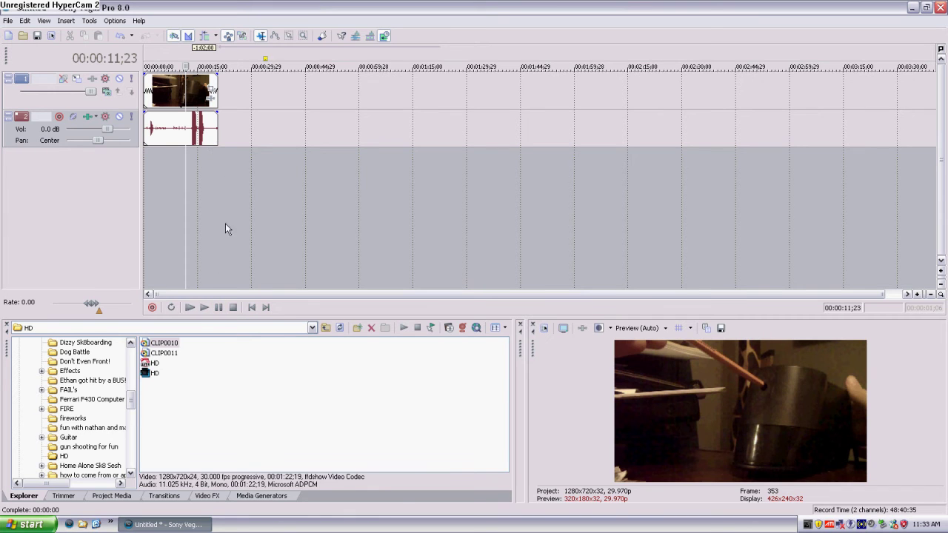
pyautogui.click(202, 308)
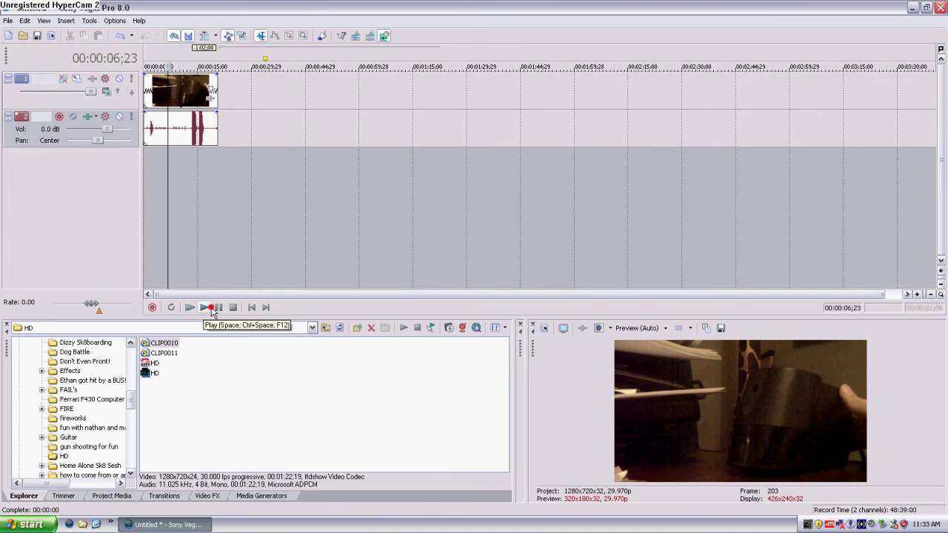
pyautogui.click(211, 308)
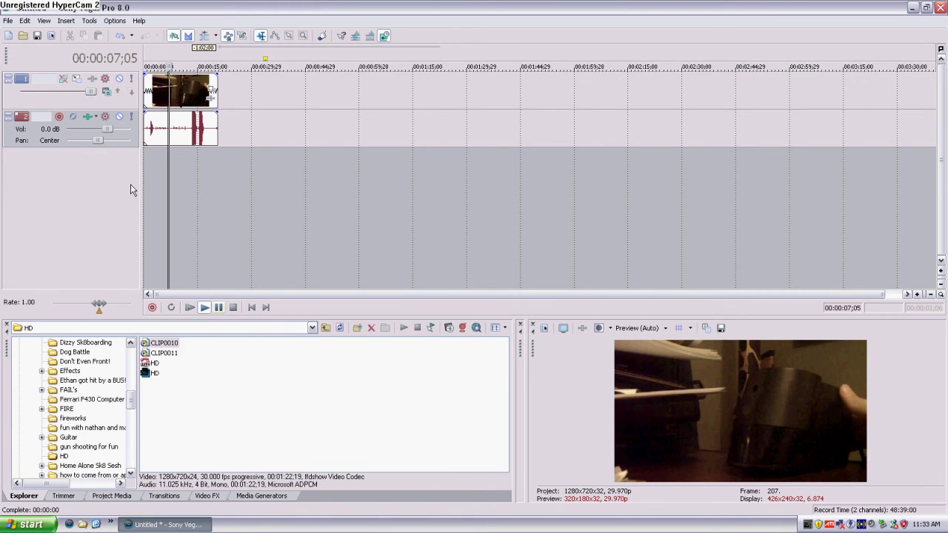
# Step: Pause playback, lock the CLIP0010 audio event's pitch change to its stretch, and play the clip again to hear the effect
pyautogui.click(221, 309)
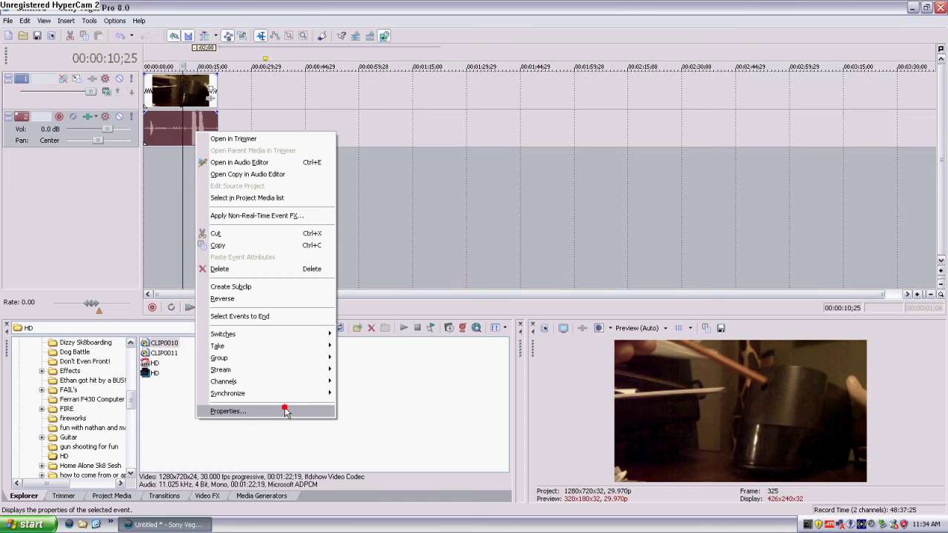
pyautogui.click(286, 412)
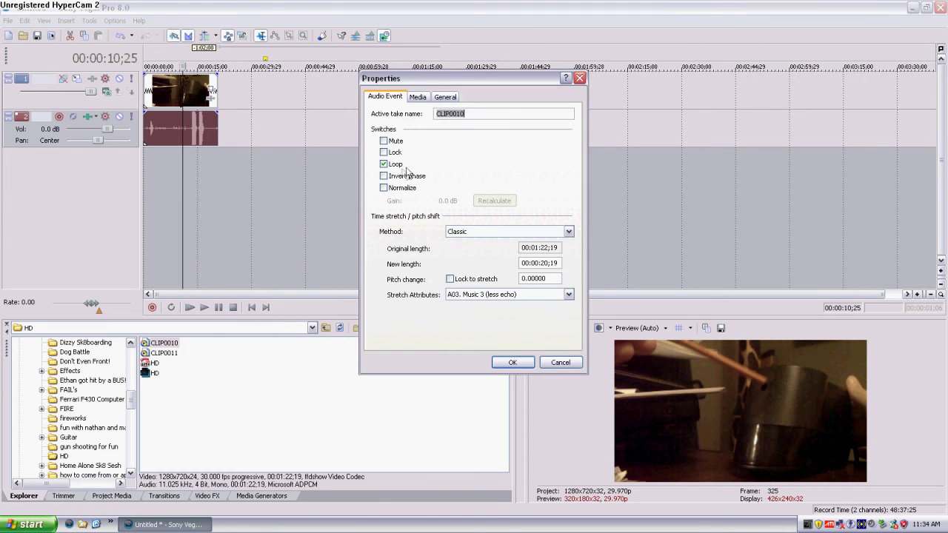
pyautogui.click(450, 280)
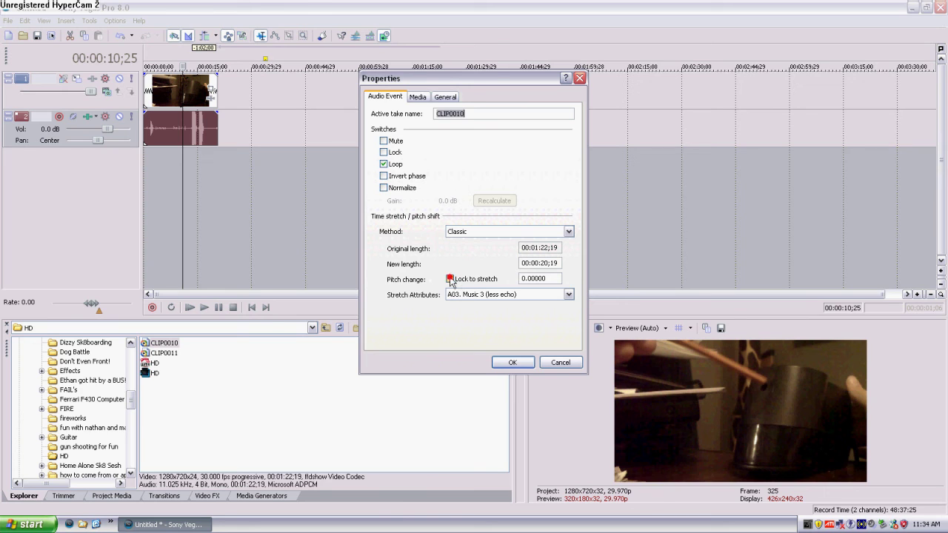
pyautogui.click(508, 363)
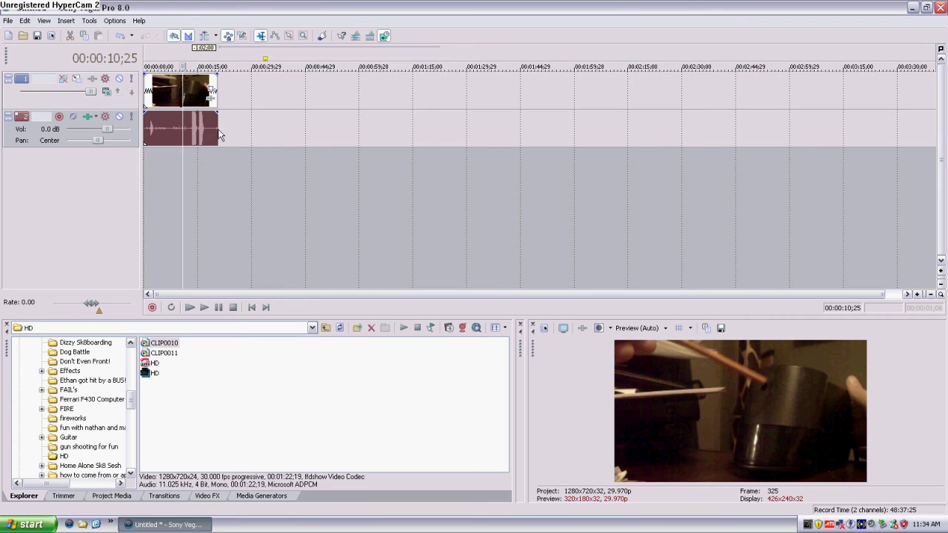
pyautogui.click(203, 308)
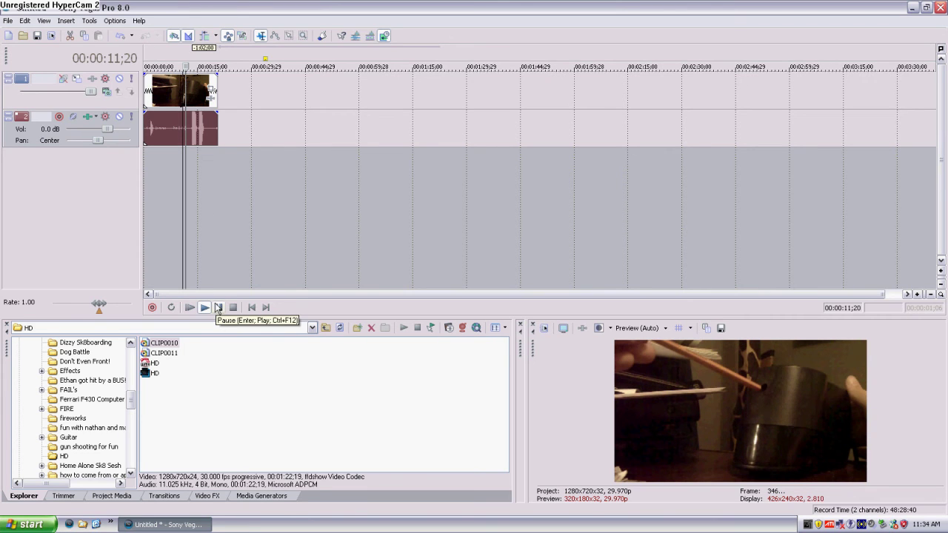
pyautogui.click(219, 308)
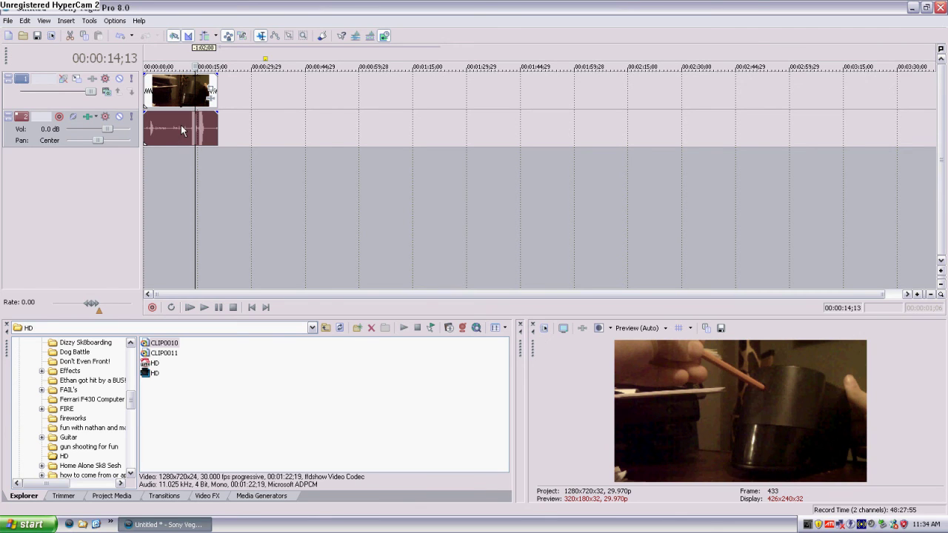
# Step: Delete CLIP0010 from the timeline and add a Soft Shadow generated text event at the start of the video track
pyautogui.moveTo(181, 125); pyautogui.dragTo(185, 127)
pyautogui.press('Delete')
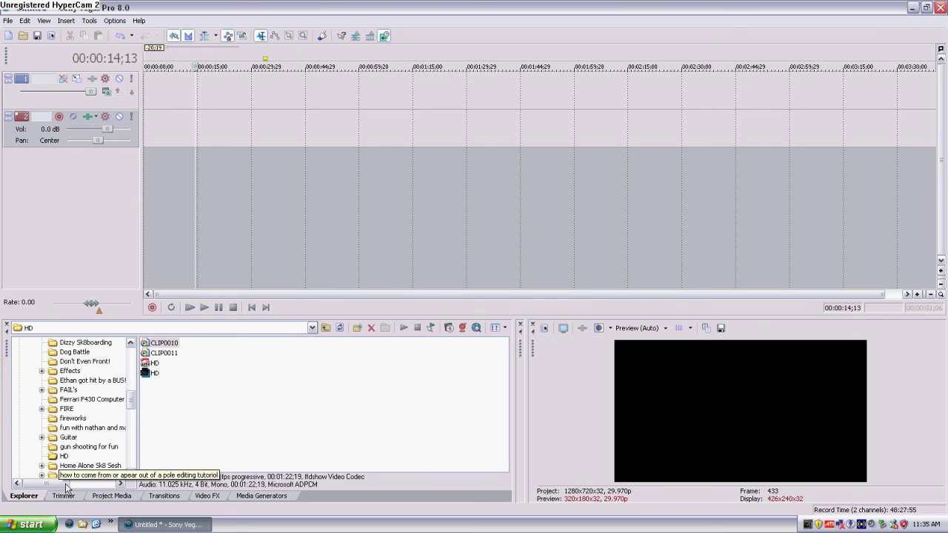
pyautogui.click(251, 497)
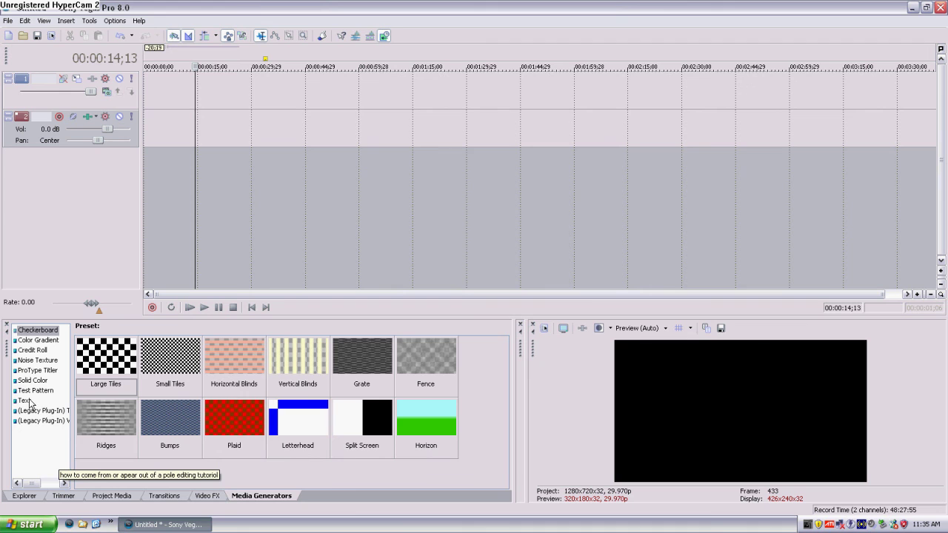
pyautogui.click(27, 401)
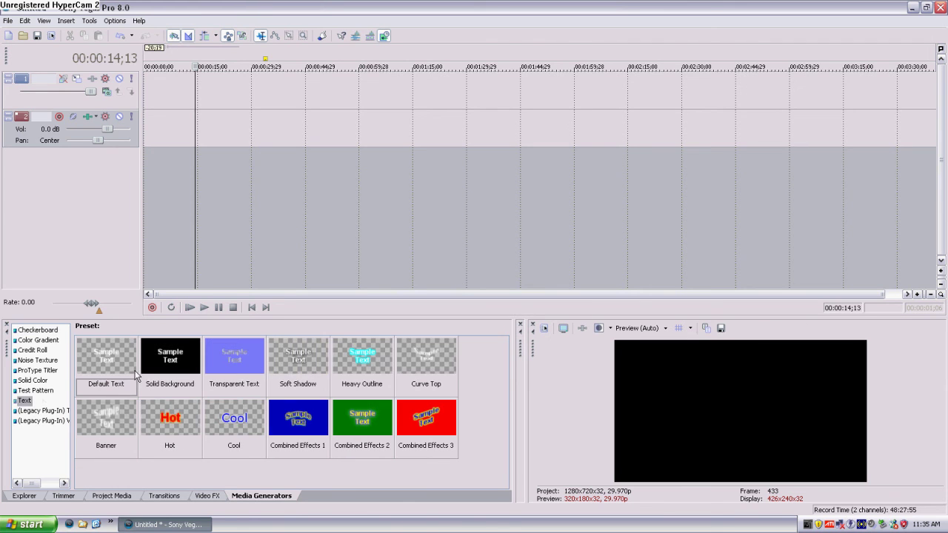
pyautogui.moveTo(292, 377); pyautogui.dragTo(113, 93)
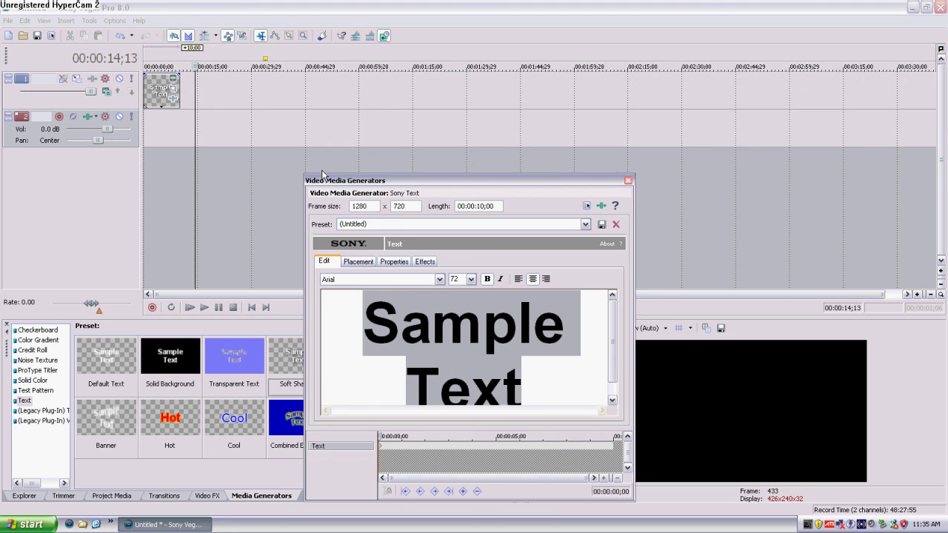
# Step: Replace the sample text with "LOtsaent" and move the timeline cursor to 00:00:03;29 to preview the title
pyautogui.write('LOt')
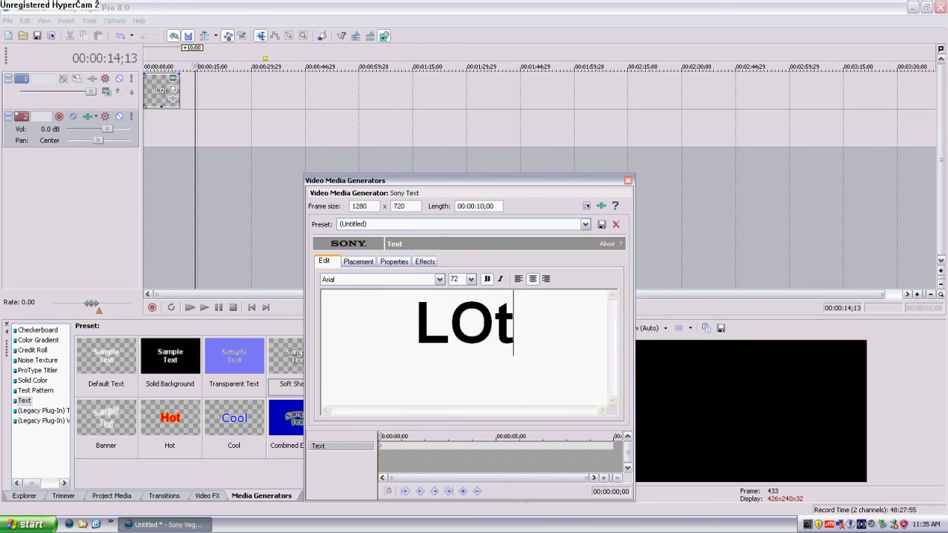
pyautogui.write('sae')
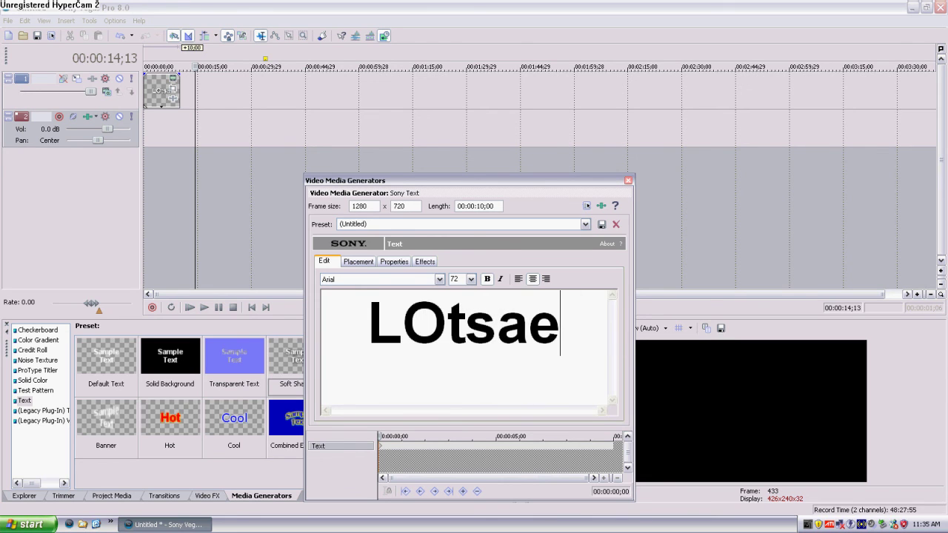
pyautogui.write('nt')
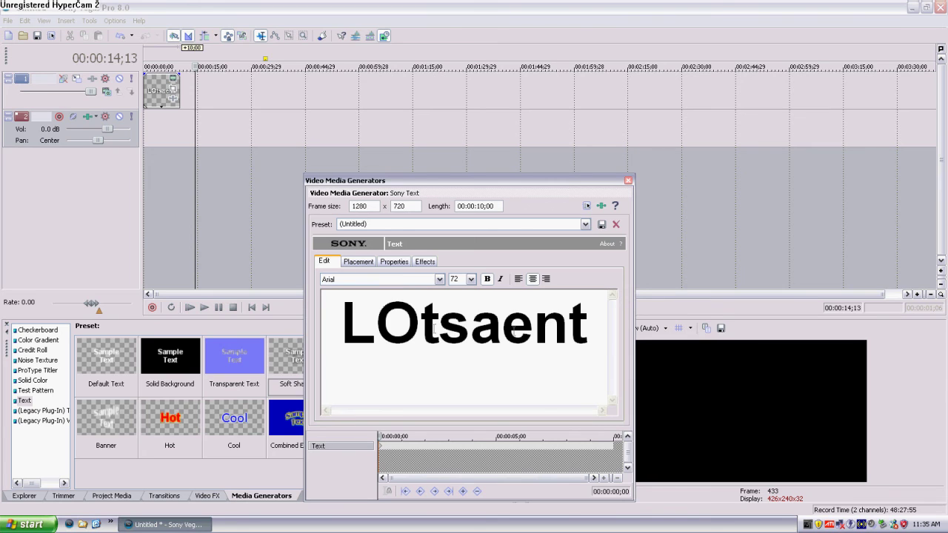
pyautogui.click(160, 208)
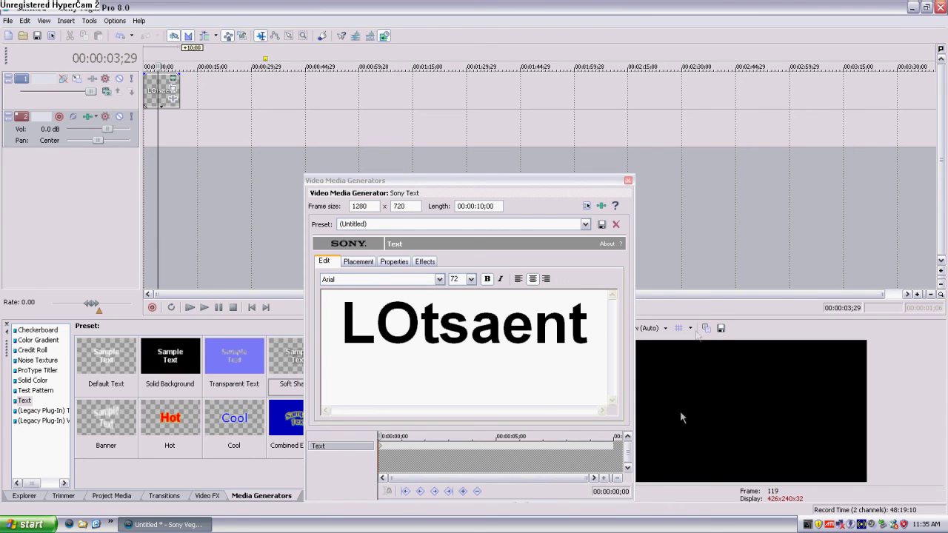
# Step: Change the title's font to Times New Roman
pyautogui.click(440, 280)
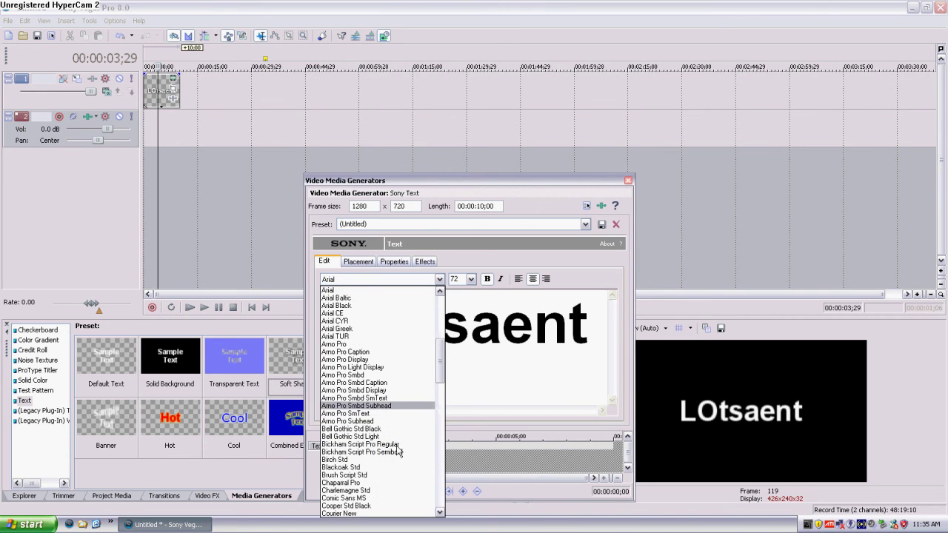
pyautogui.scroll(-10, 396, 448)
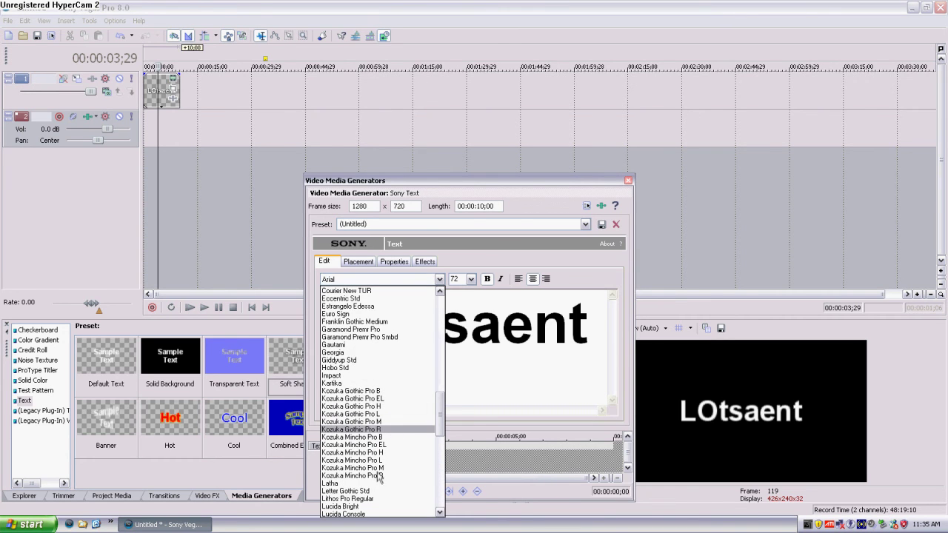
pyautogui.scroll(-15, 377, 477)
pyautogui.scroll(-1, 371, 426)
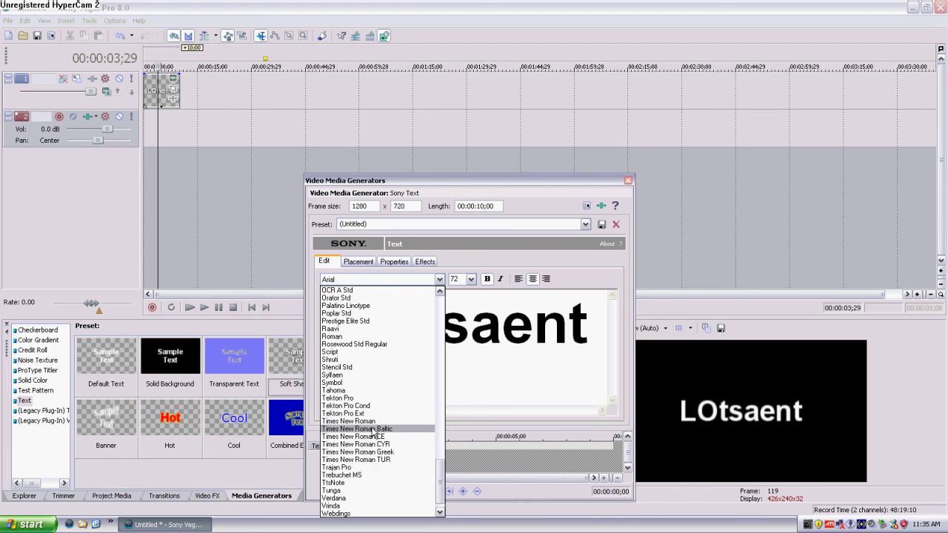
pyautogui.click(374, 421)
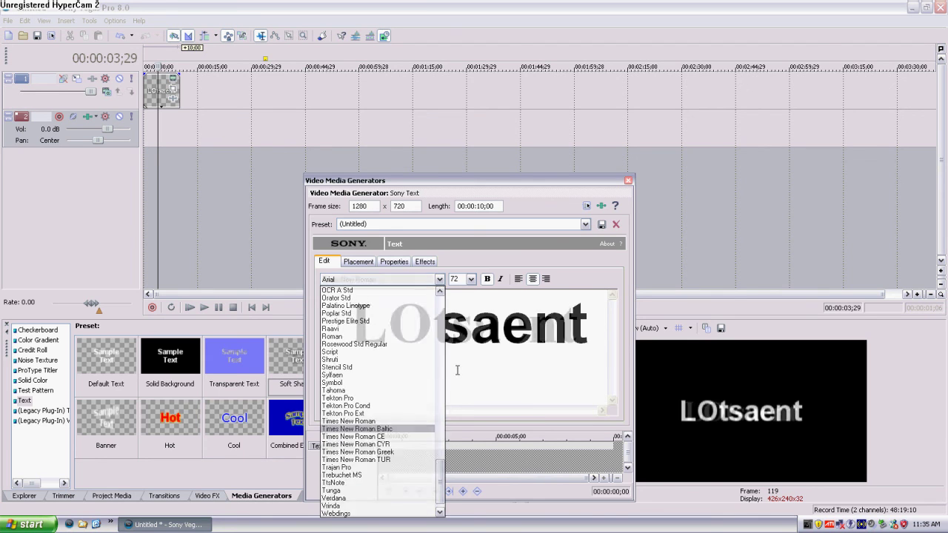
pyautogui.click(472, 280)
# Step: Move the title slightly below the frame's centre and set its text color to a magenta purple
pyautogui.click(354, 263)
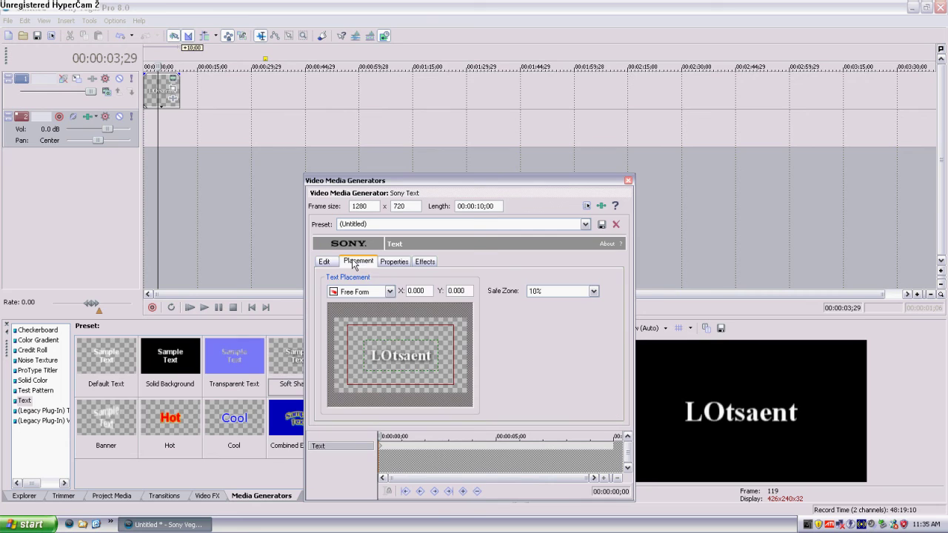
pyautogui.moveTo(412, 355)
pyautogui.mouseDown()
pyautogui.moveTo(430, 390)
pyautogui.moveTo(449, 370)
pyautogui.moveTo(436, 337)
pyautogui.moveTo(396, 334)
pyautogui.moveTo(370, 363)
pyautogui.moveTo(413, 370)
pyautogui.mouseUp()
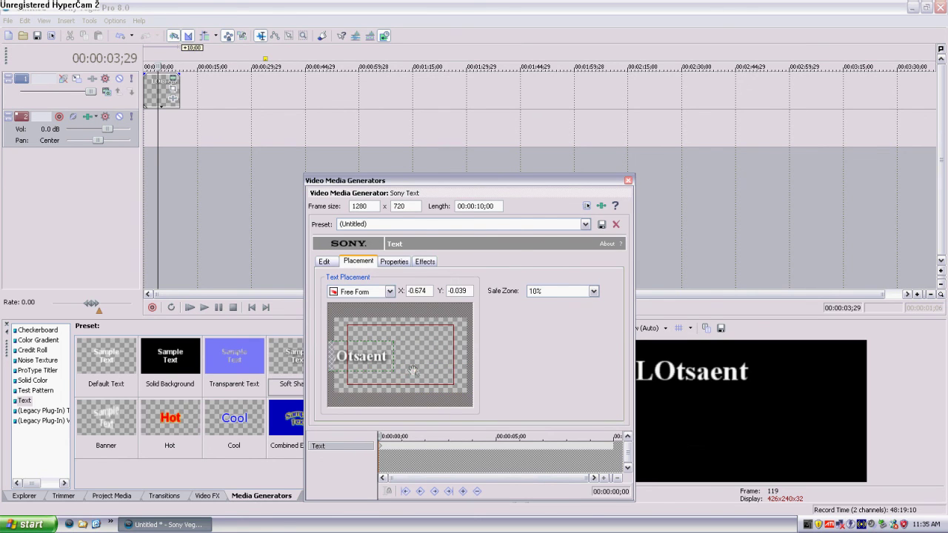
pyautogui.click(399, 263)
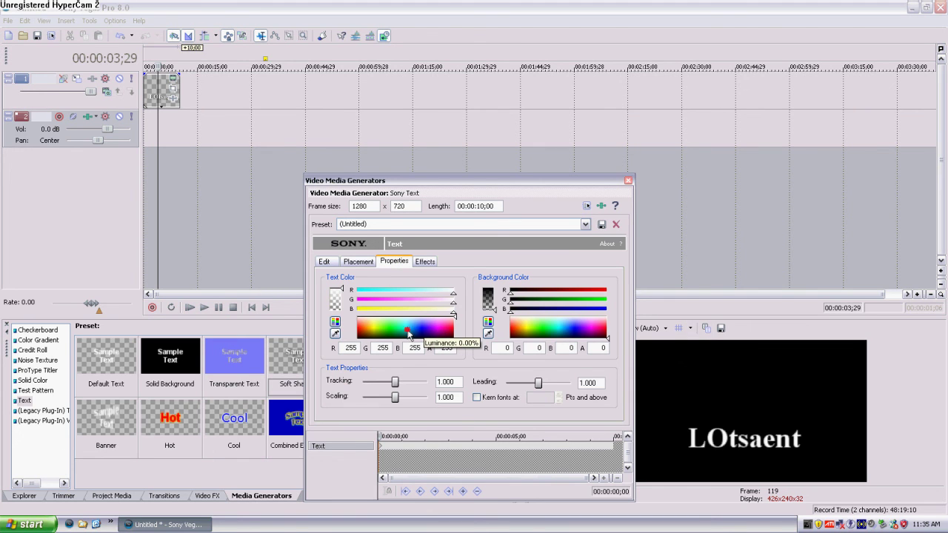
pyautogui.click(370, 326)
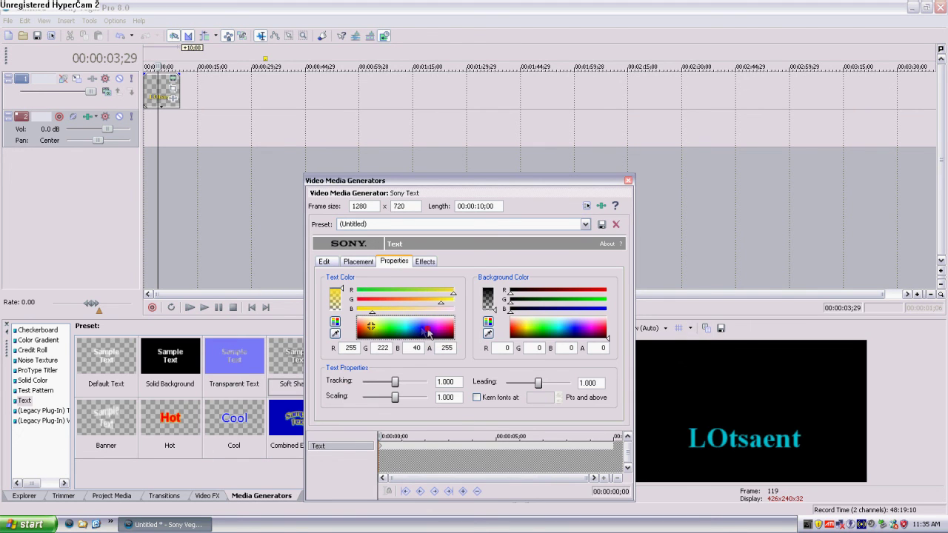
# Step: Animate the title's Shear Horizontally deformation from -0.964 at the start to a higher amount keyframed at 00:00:10;00
pyautogui.click(427, 262)
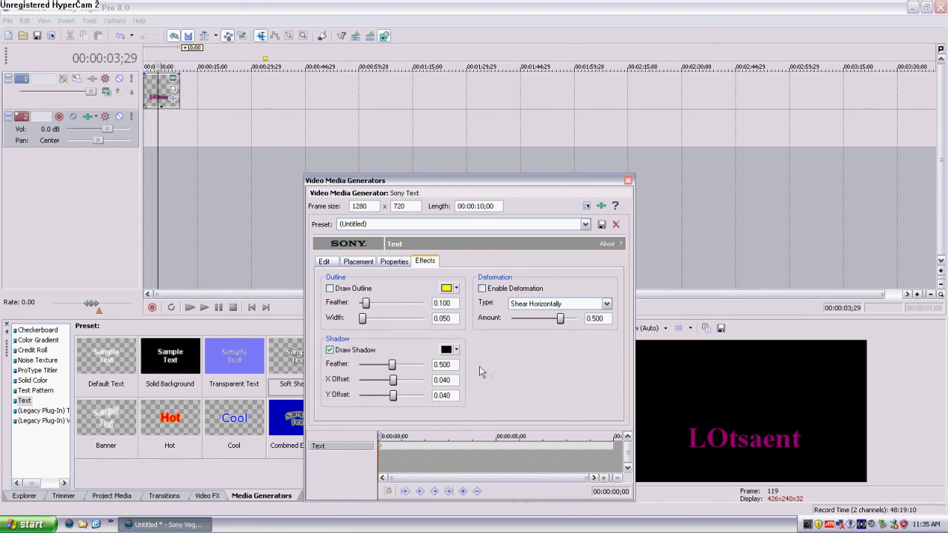
pyautogui.moveTo(560, 319); pyautogui.dragTo(513, 349)
pyautogui.moveTo(520, 181); pyautogui.dragTo(477, 63)
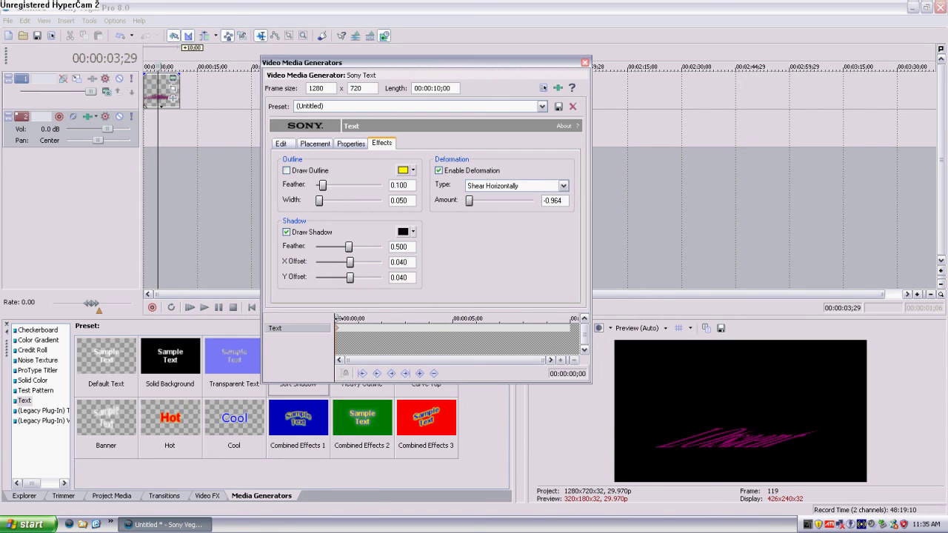
pyautogui.moveTo(338, 319); pyautogui.dragTo(572, 340)
pyautogui.moveTo(469, 201); pyautogui.dragTo(516, 202)
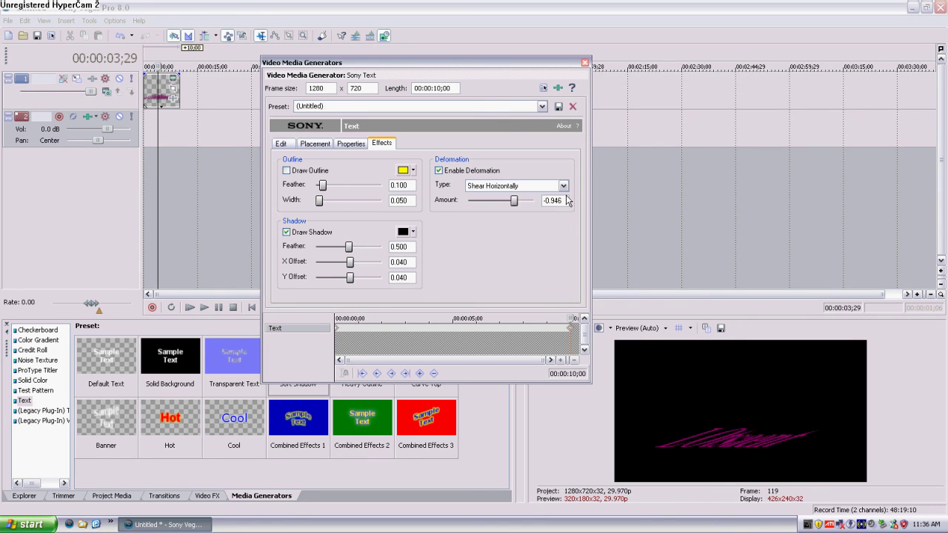
pyautogui.click(585, 62)
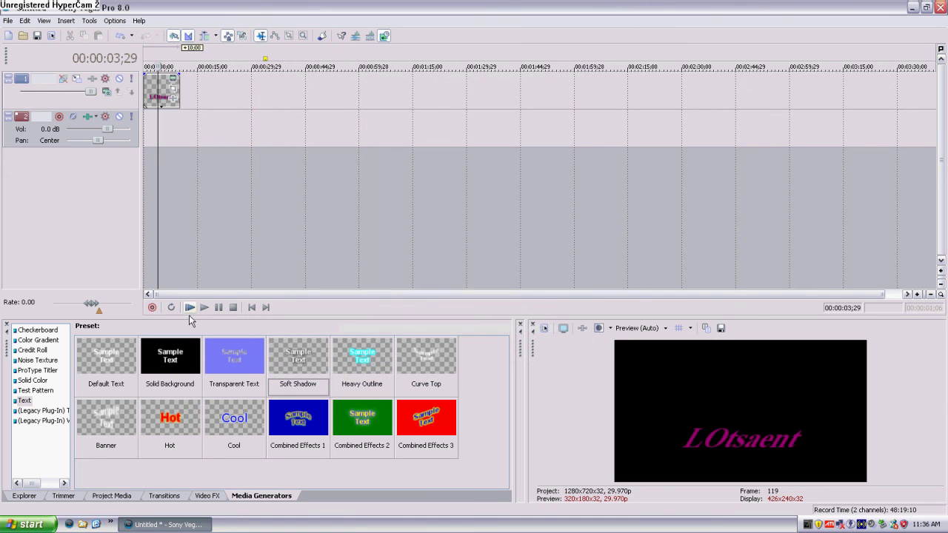
# Step: Play the title from the timeline start to review the shear animation and pause it at about 00:00:03;22
pyautogui.click(190, 309)
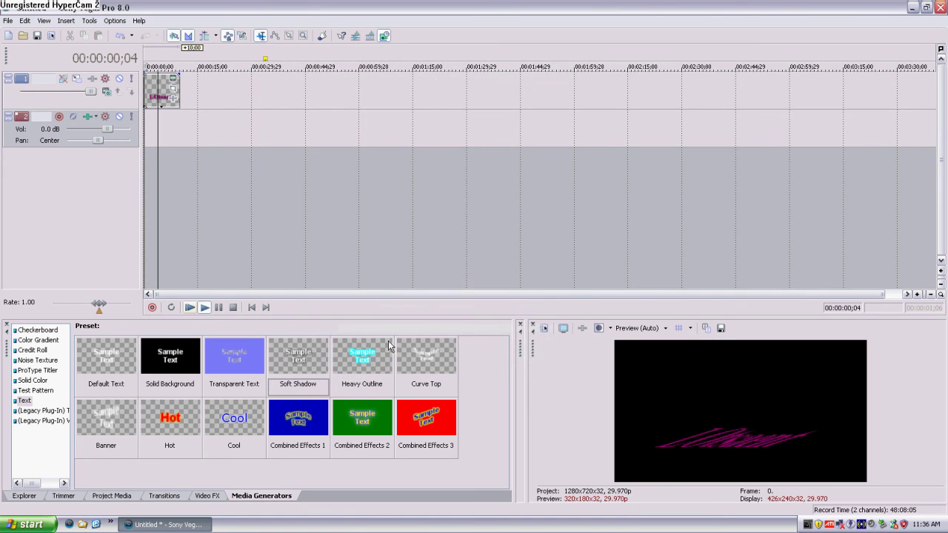
pyautogui.click(219, 307)
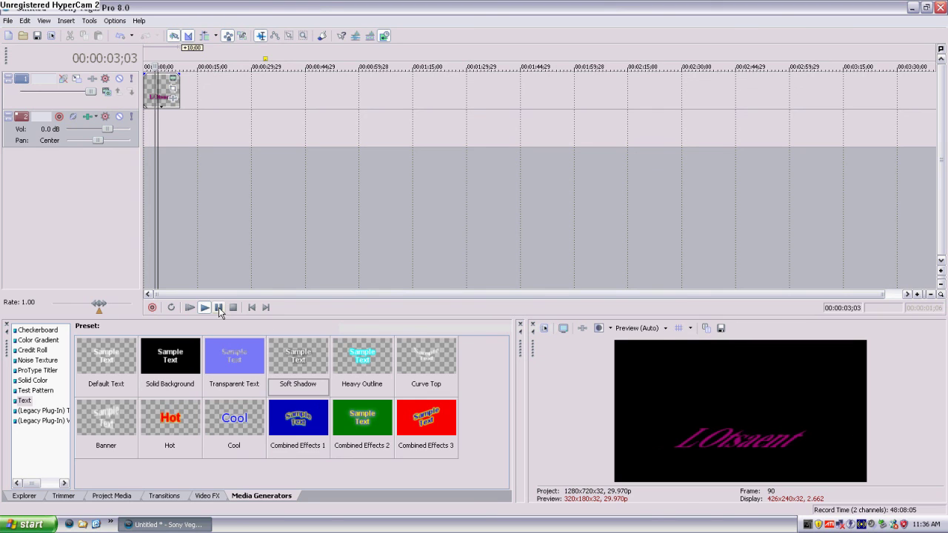
pyautogui.click(219, 308)
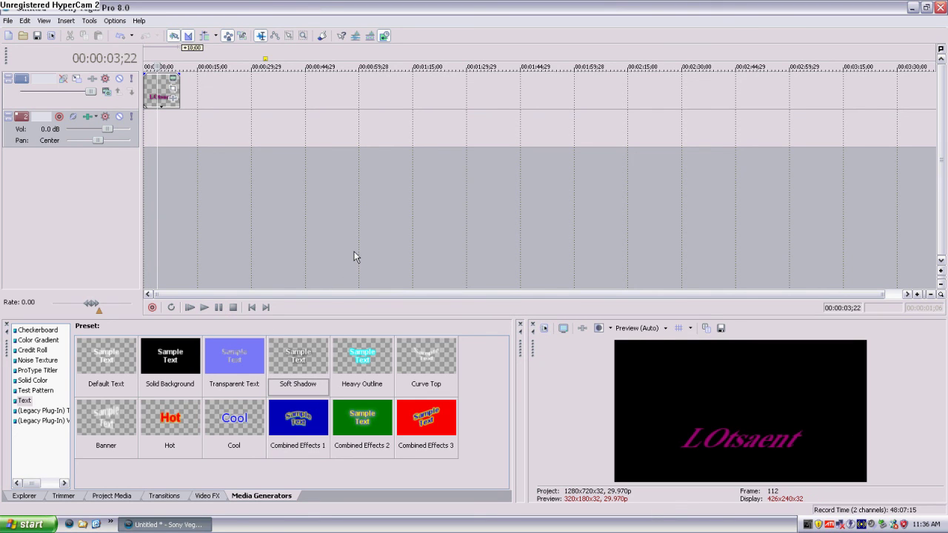